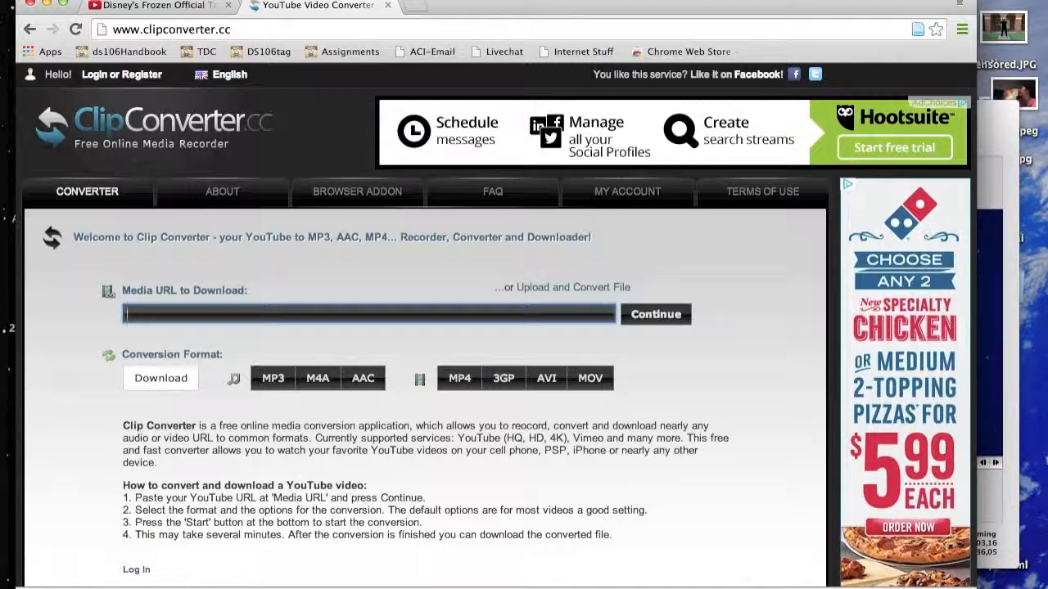
Copy the Frozen Official Trailer's YouTube address and paste it as the media URL in Clip Converter.
{"action": "left_click", "coordinate": [119, 7]}
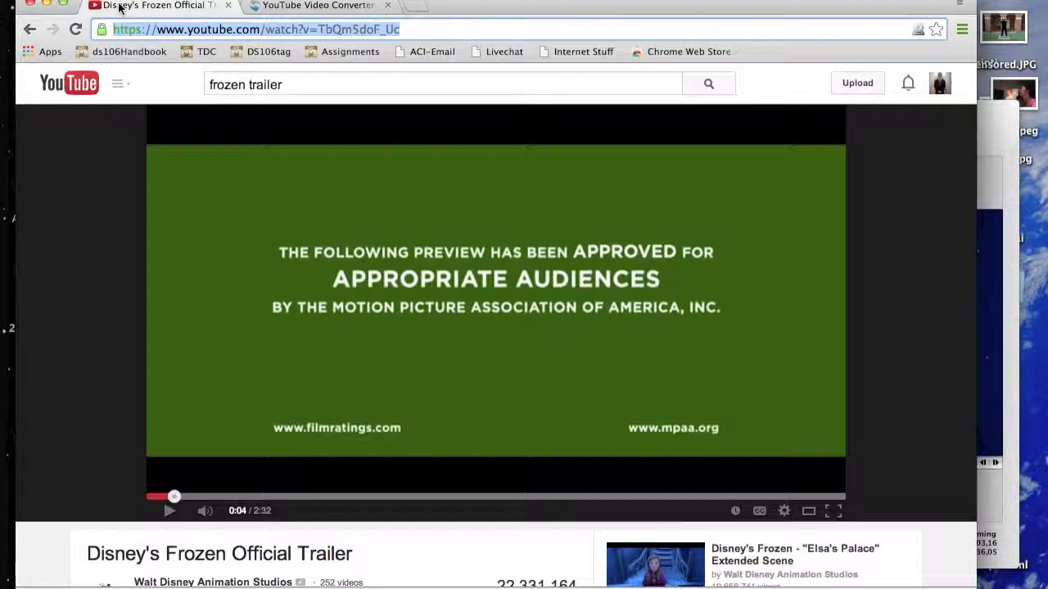
{"action": "left_click", "coordinate": [288, 7]}
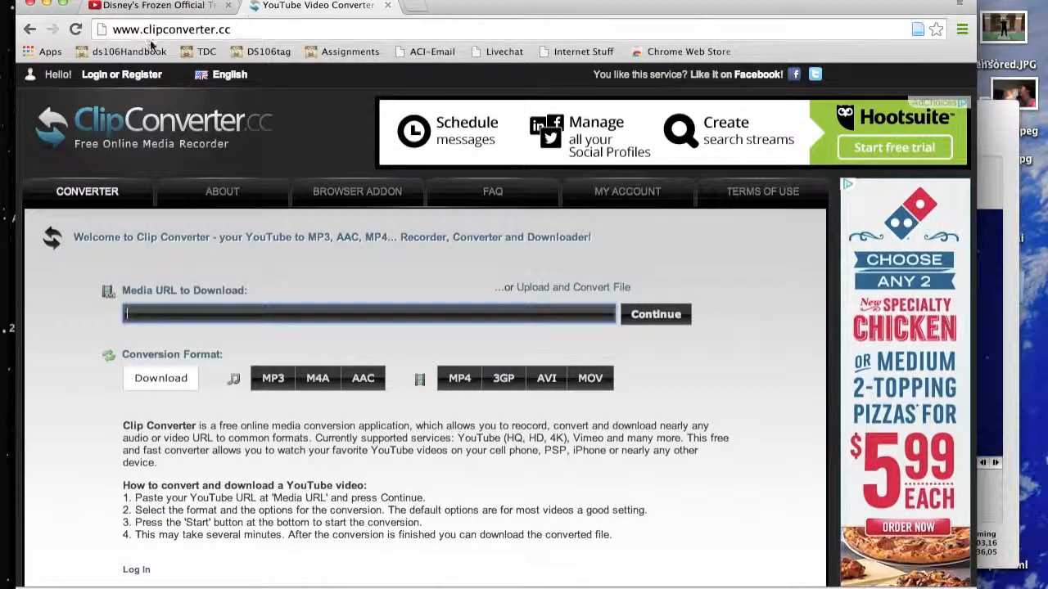
{"action": "left_click", "coordinate": [124, 28]}
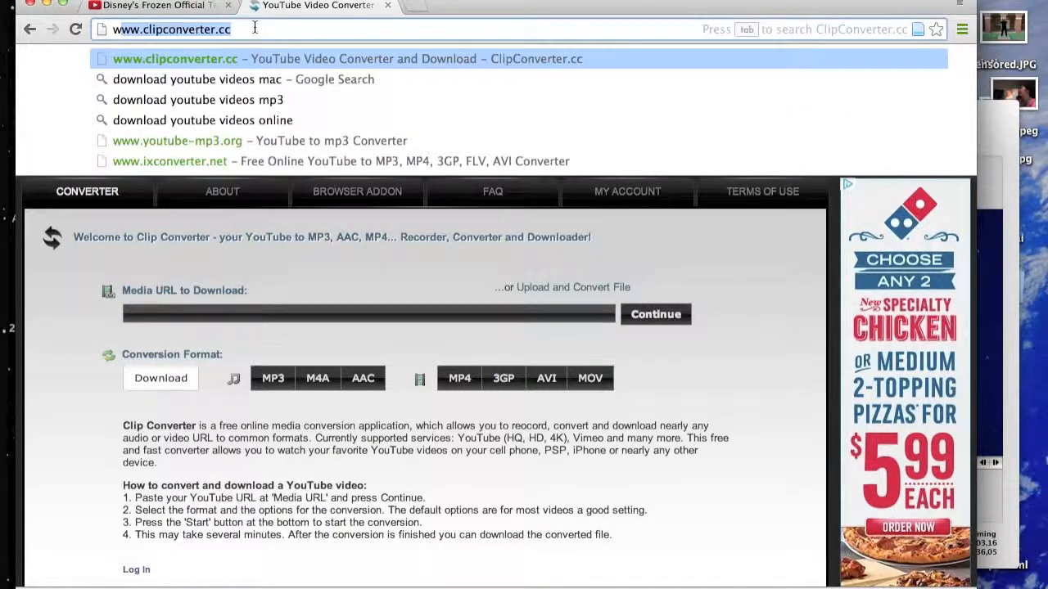
{"action": "left_click", "coordinate": [255, 28]}
{"action": "left_click", "coordinate": [42, 289]}
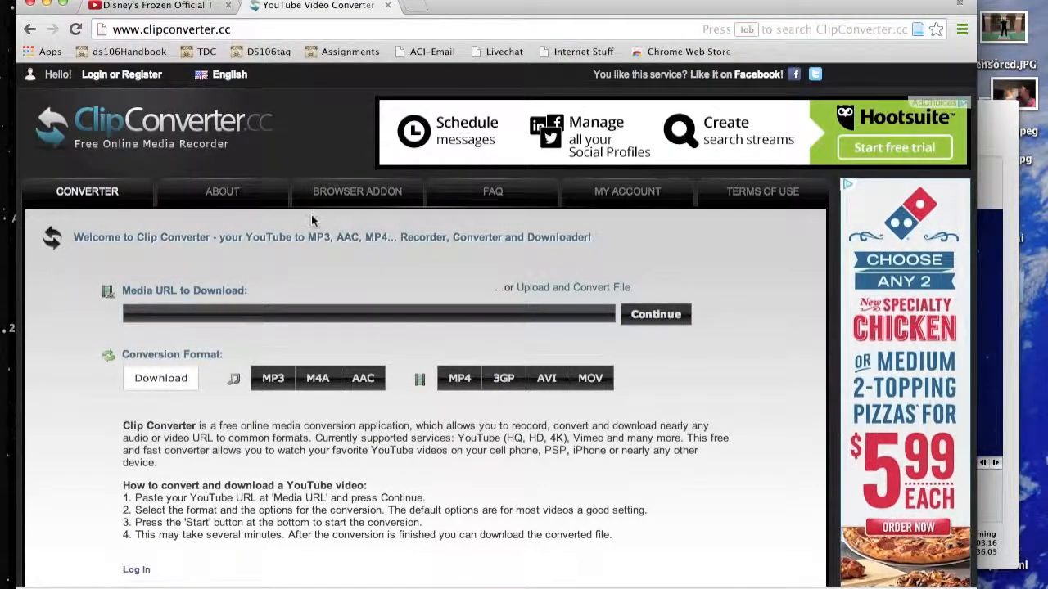
{"action": "left_click", "coordinate": [244, 318]}
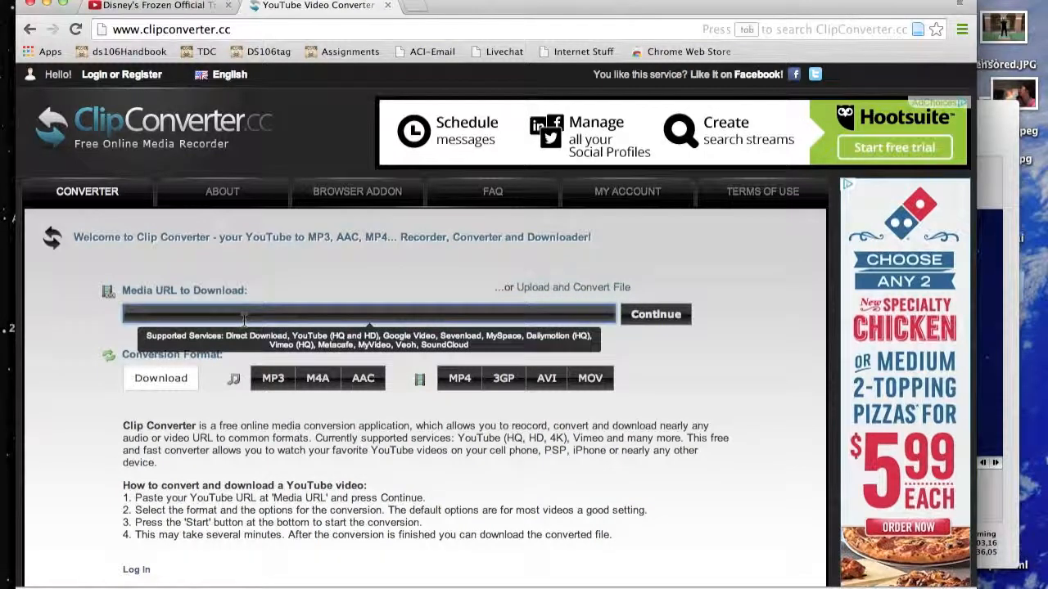
{"action": "type", "text": "https://www.youtube.com/watch?v=TbQm5doF_Uc"}
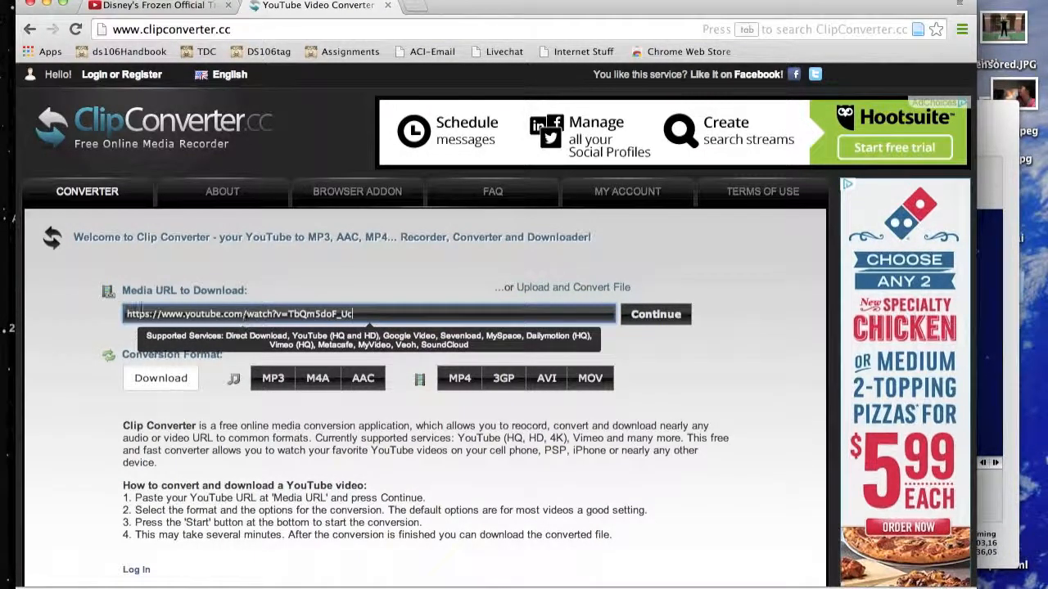
{"action": "left_click", "coordinate": [92, 307]}
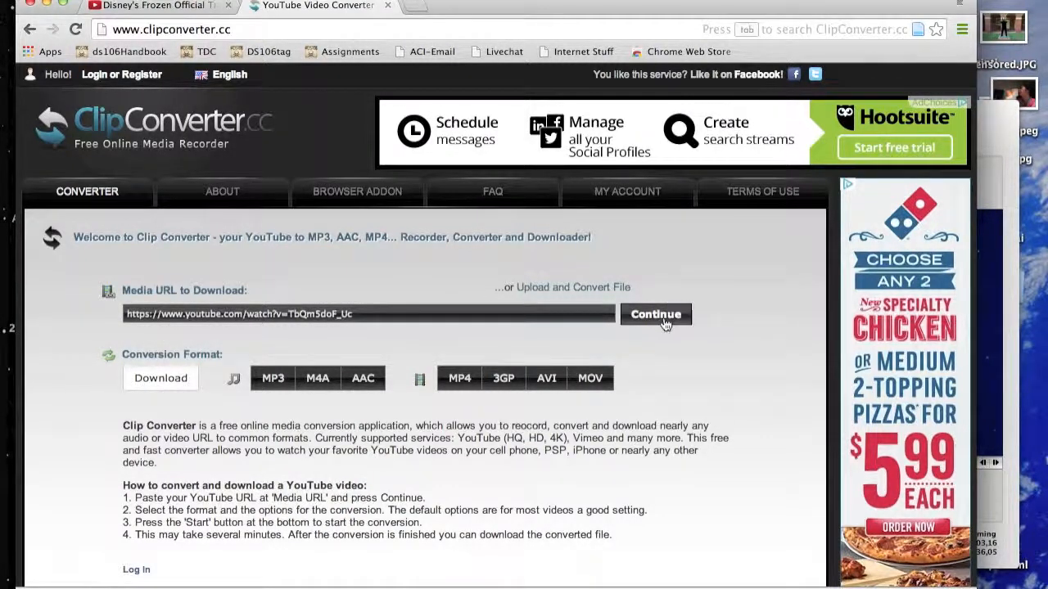
Convert the trailer to MP4 in High Definition (1080p) and download the converted file.
{"action": "left_click", "coordinate": [472, 376]}
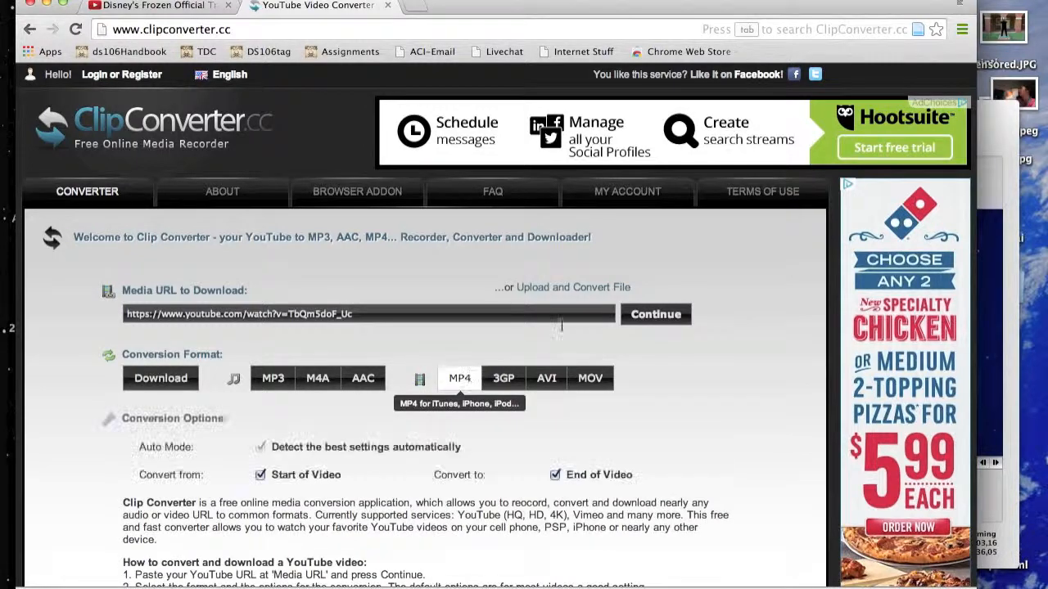
{"action": "left_click", "coordinate": [675, 306]}
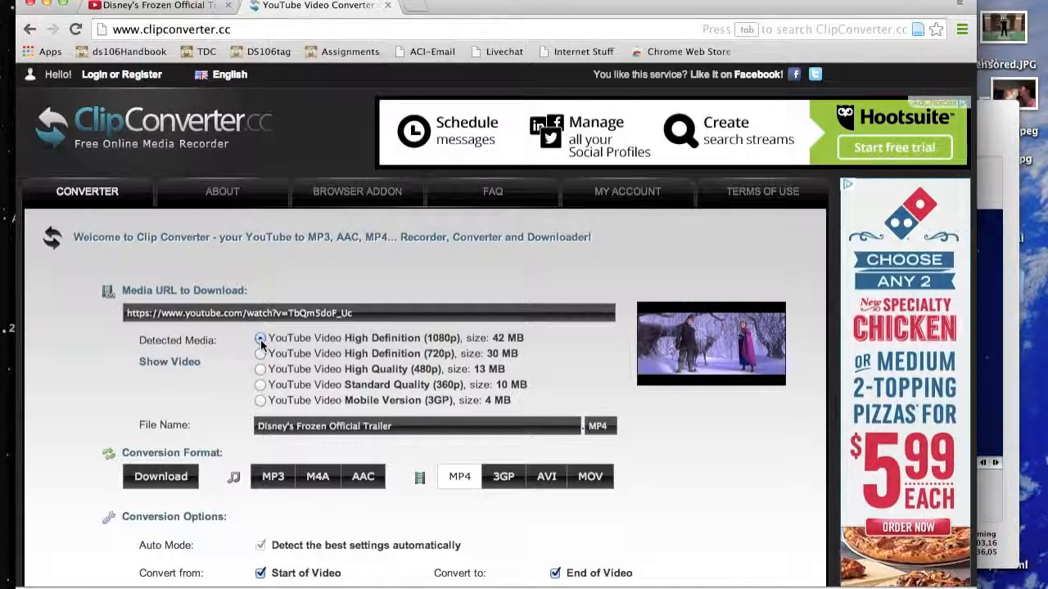
{"action": "scroll", "coordinate": [170, 369], "scroll_direction": "down", "scroll_amount": 4}
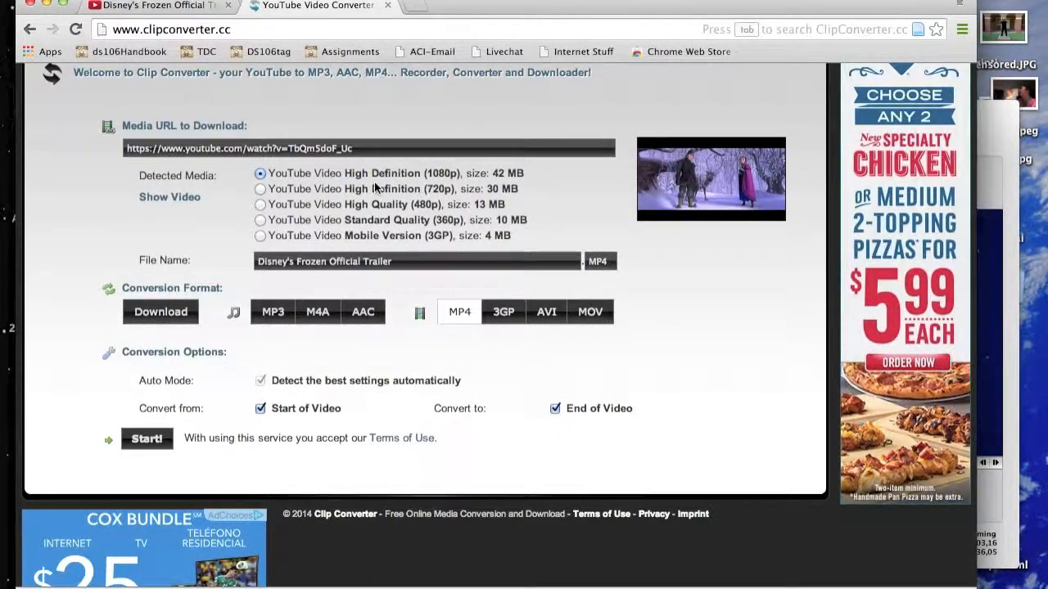
{"action": "left_click", "coordinate": [147, 439]}
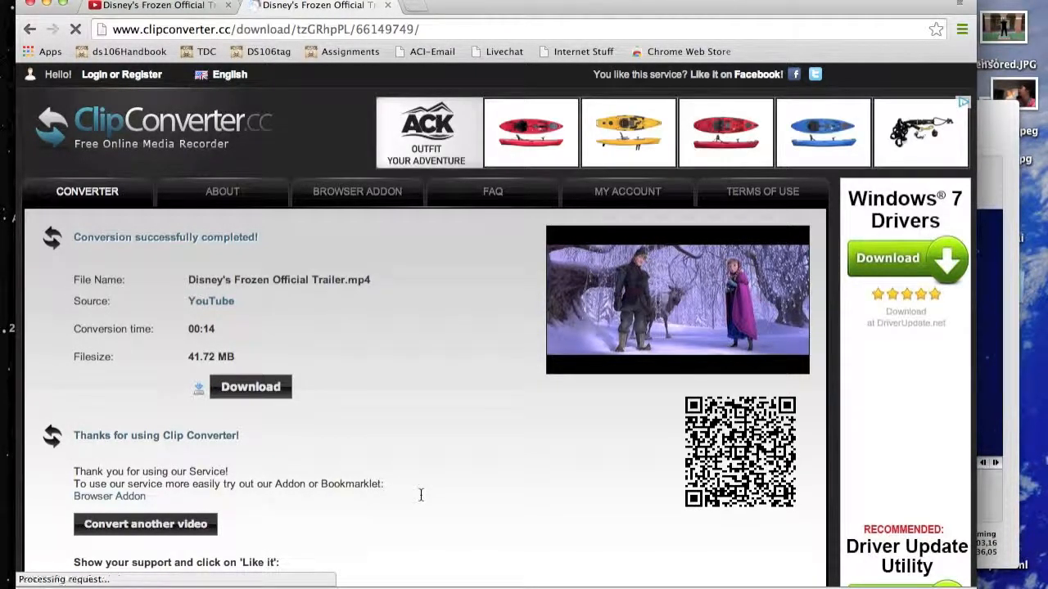
{"action": "left_click", "coordinate": [266, 378]}
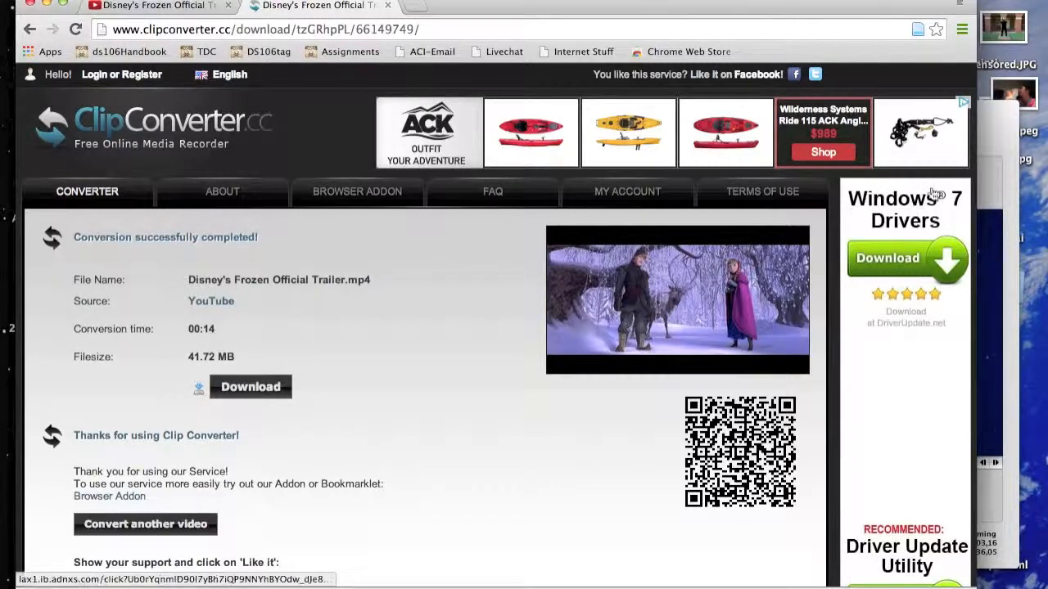
Switch to MPEG Streamclip, move its window clear, and set the trailer's in point at 0:02:07,08.
{"action": "left_click", "coordinate": [992, 135]}
{"action": "left_click_drag", "start_coordinate": [992, 134], "coordinate": [770, 74]}
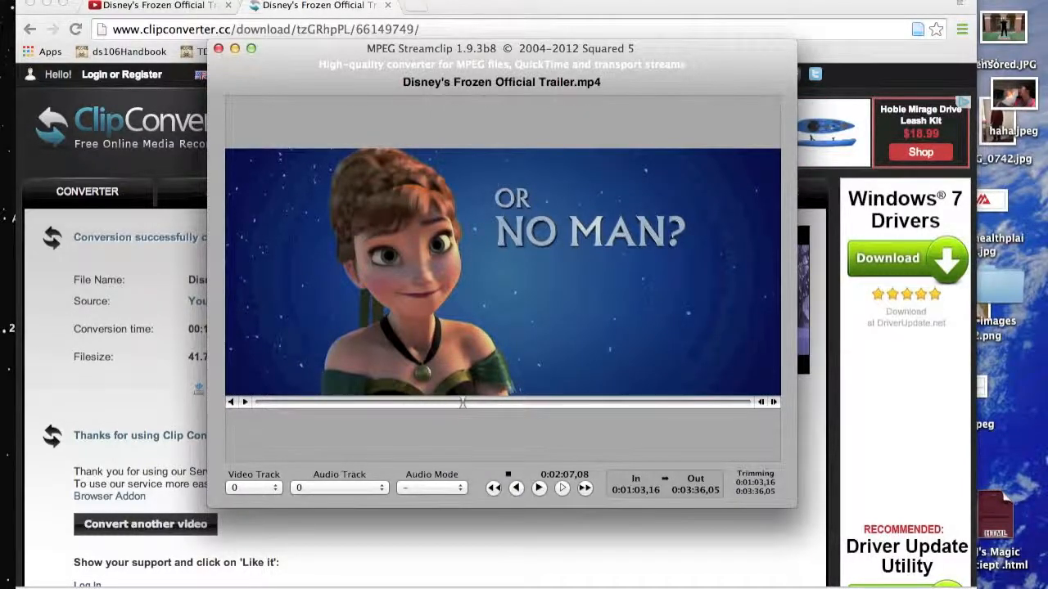
{"action": "left_click", "coordinate": [202, 0]}
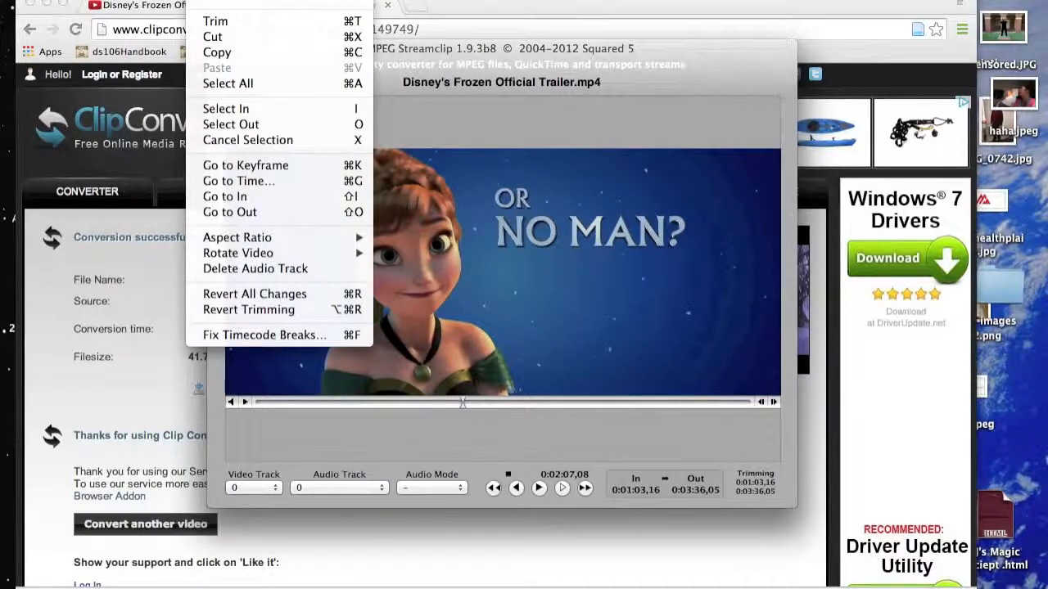
{"action": "left_click", "coordinate": [227, 109]}
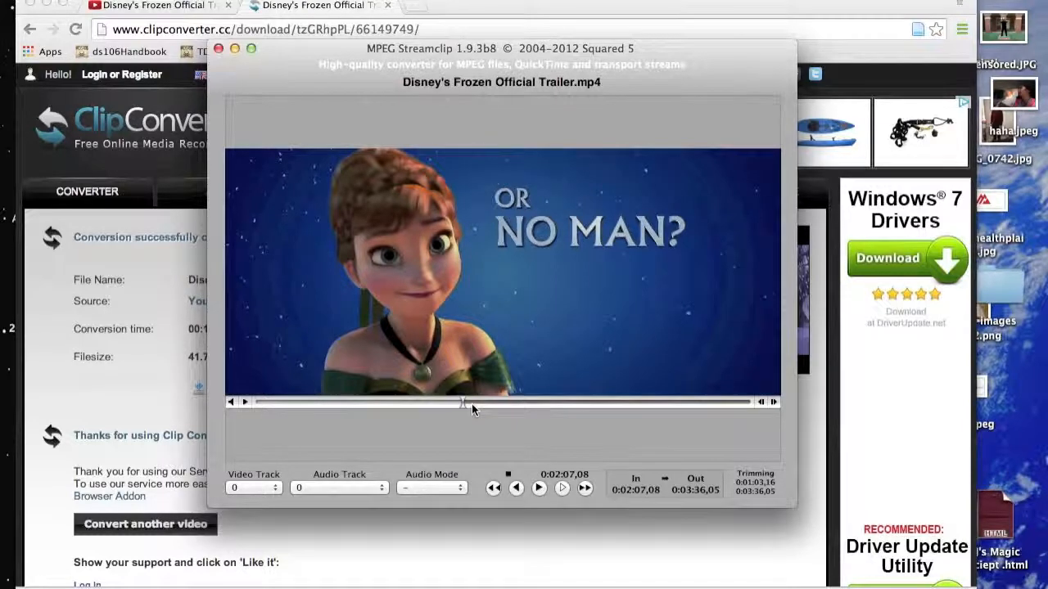
Find the end of the scene shortly after the in point and set the out point at 0:02:08,20.
{"action": "left_click", "coordinate": [471, 404]}
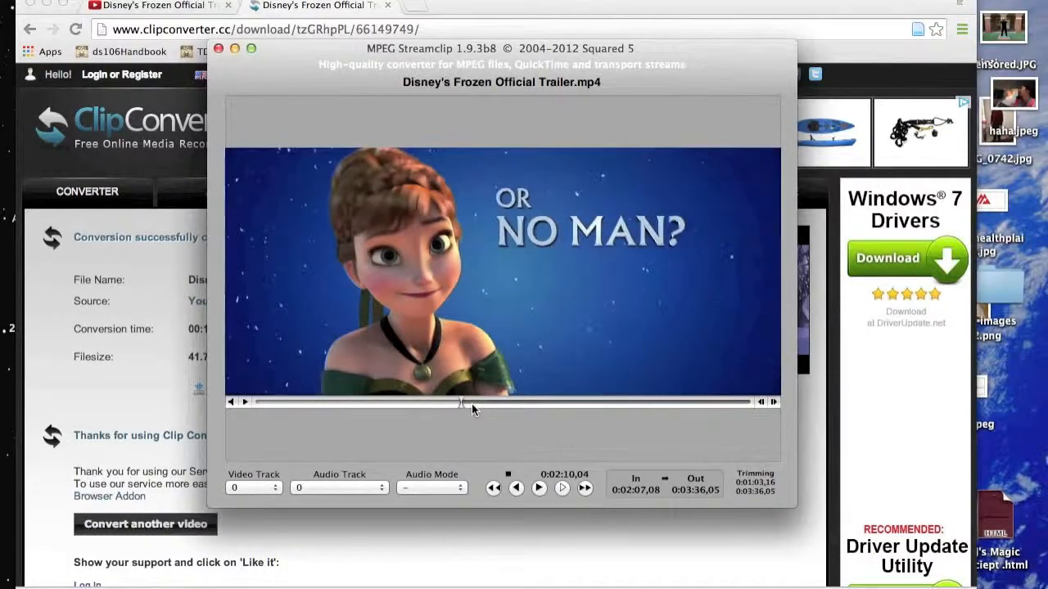
{"action": "left_click", "coordinate": [467, 401]}
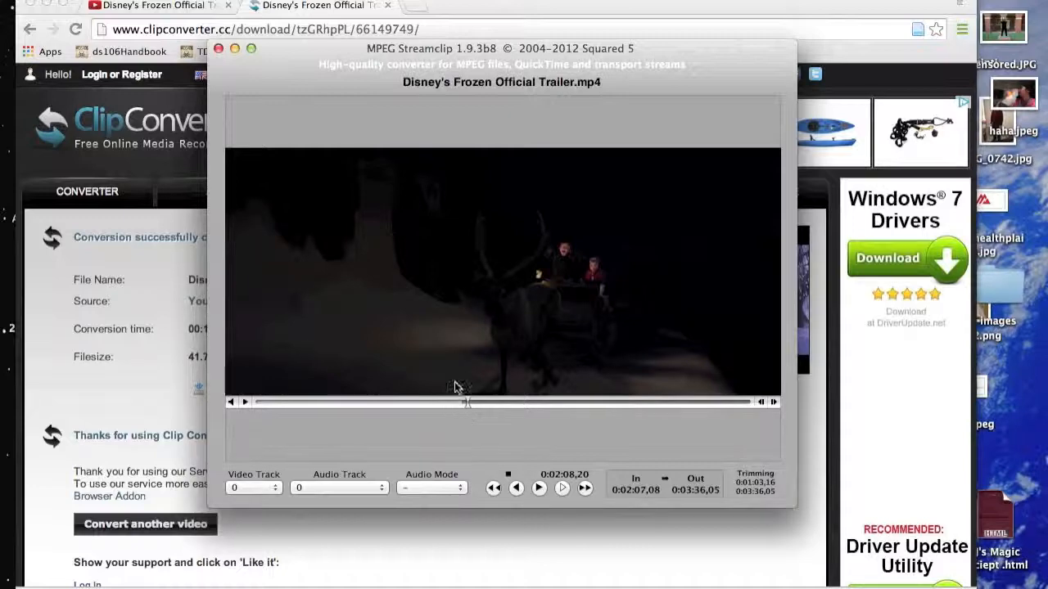
{"action": "left_click", "coordinate": [203, 1]}
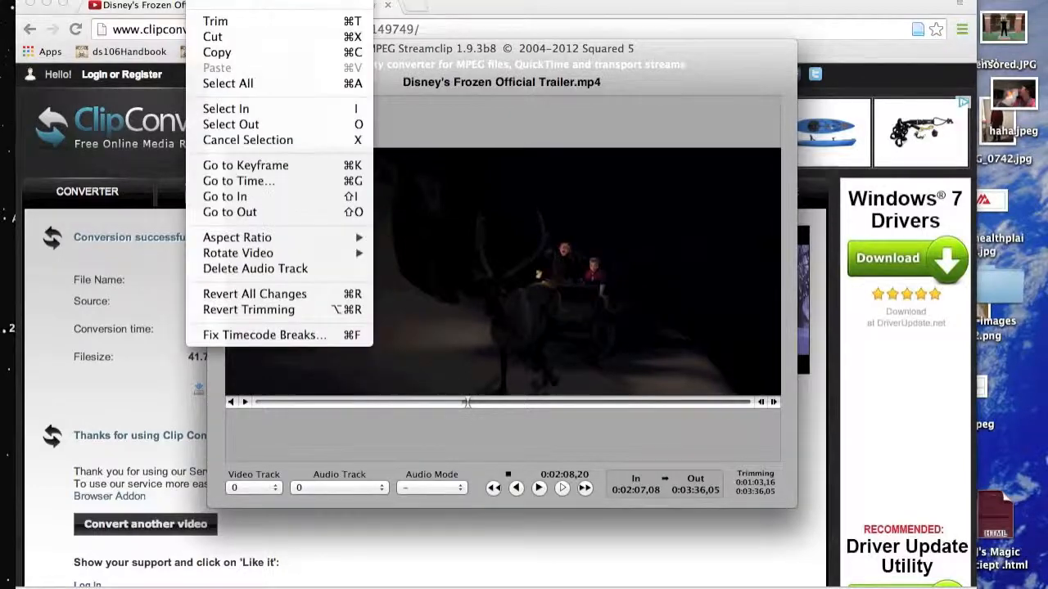
{"action": "left_click", "coordinate": [229, 124]}
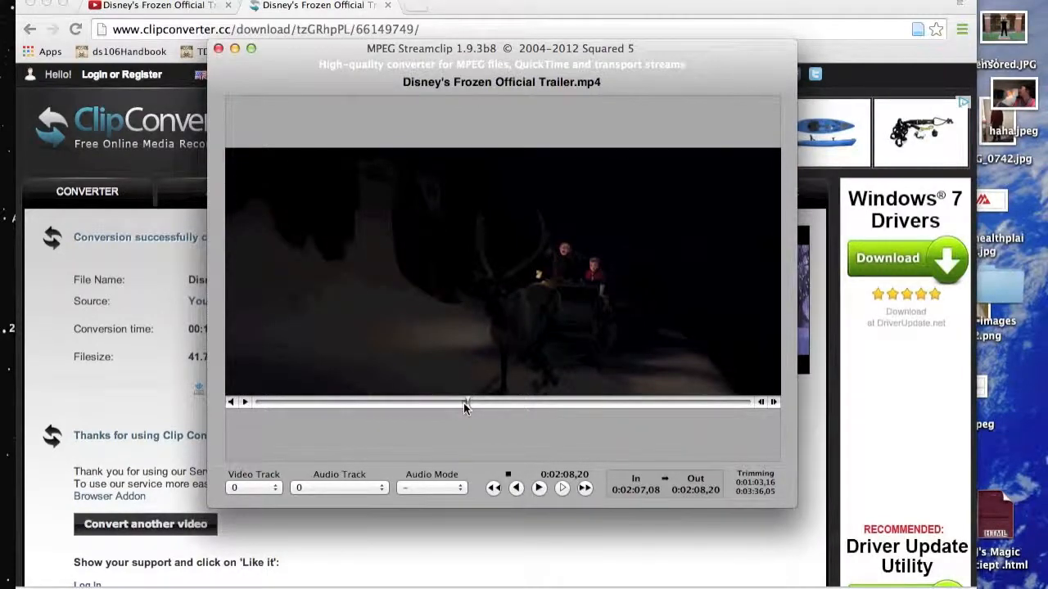
Trim the trailer to the range selected between the in and out points.
{"action": "left_click", "coordinate": [206, 1]}
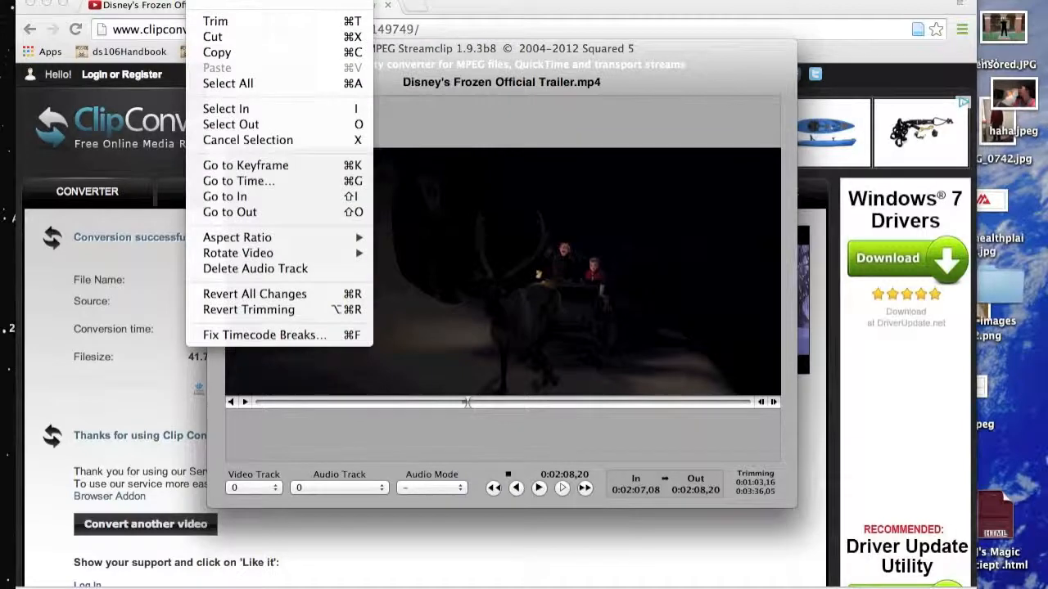
{"action": "left_click", "coordinate": [207, 20]}
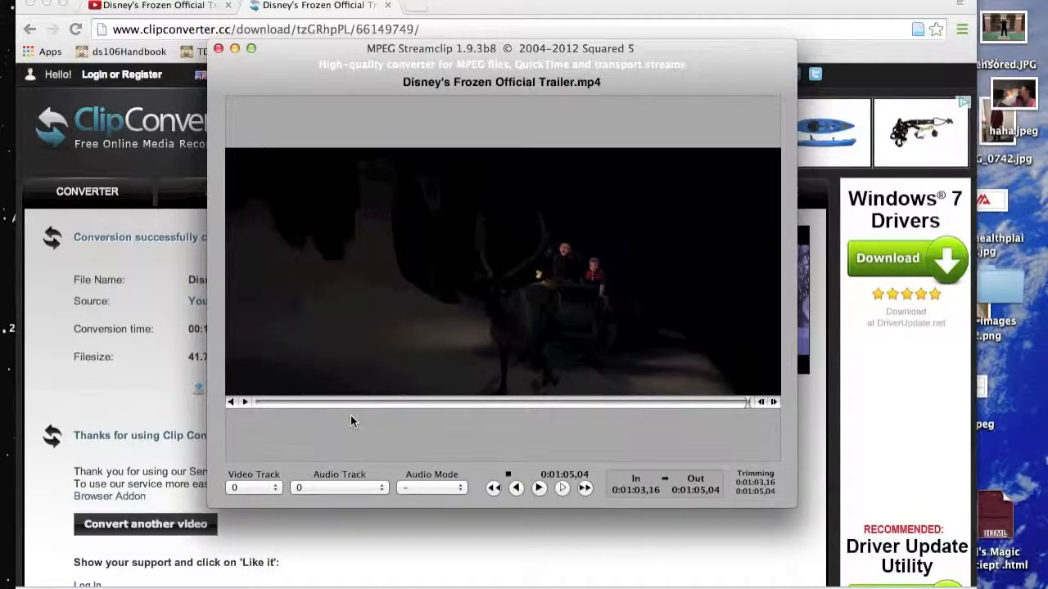
{"action": "key", "text": "space"}
Configure an export of the trimmed clip to other formats as an Image Sequence with a frame rate of 15.
{"action": "left_click", "coordinate": [167, 1]}
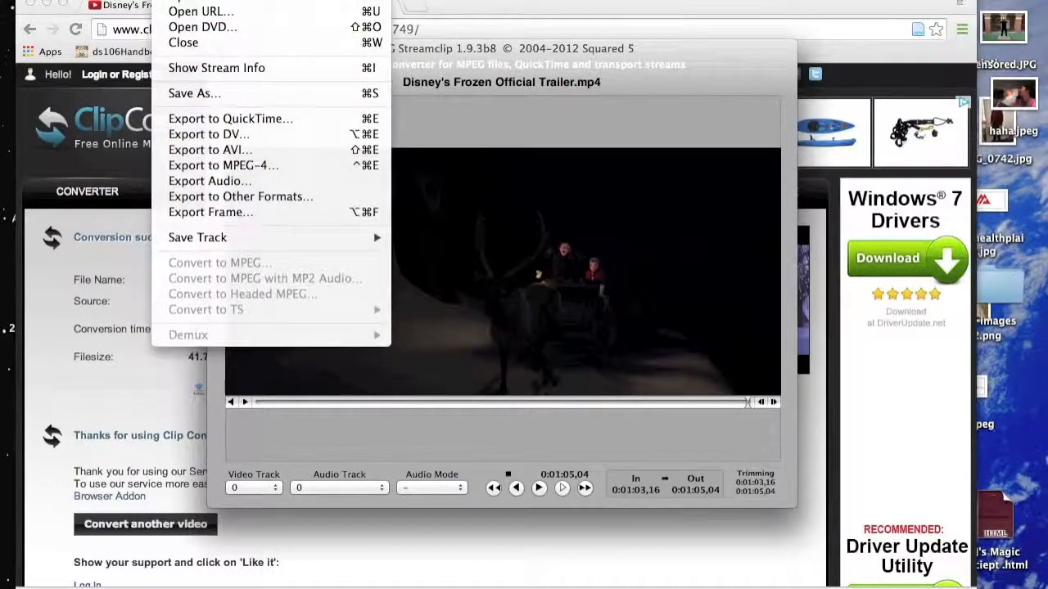
{"action": "left_click", "coordinate": [211, 200]}
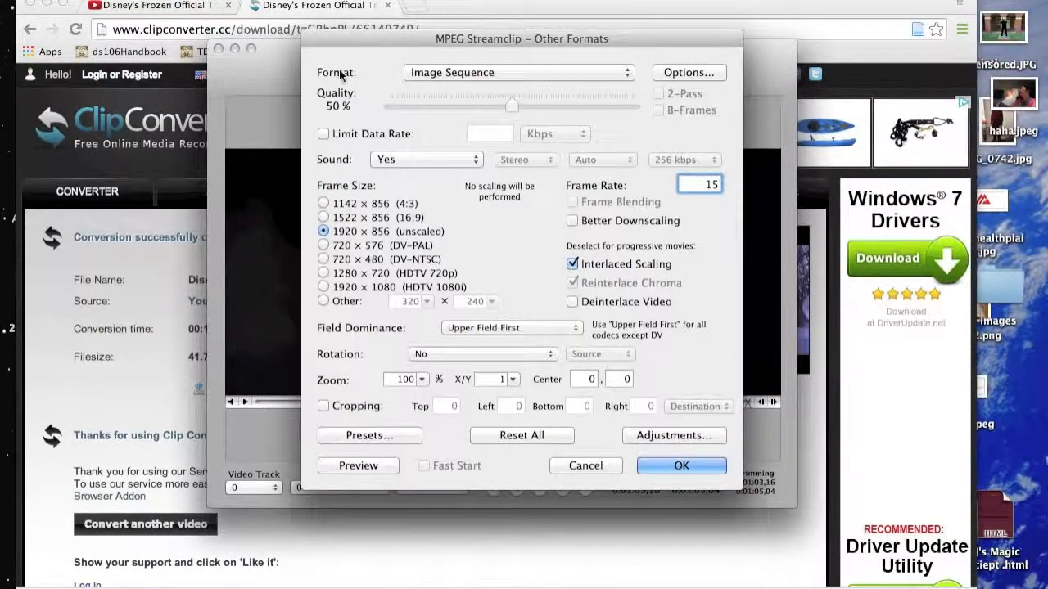
{"action": "left_click", "coordinate": [458, 73]}
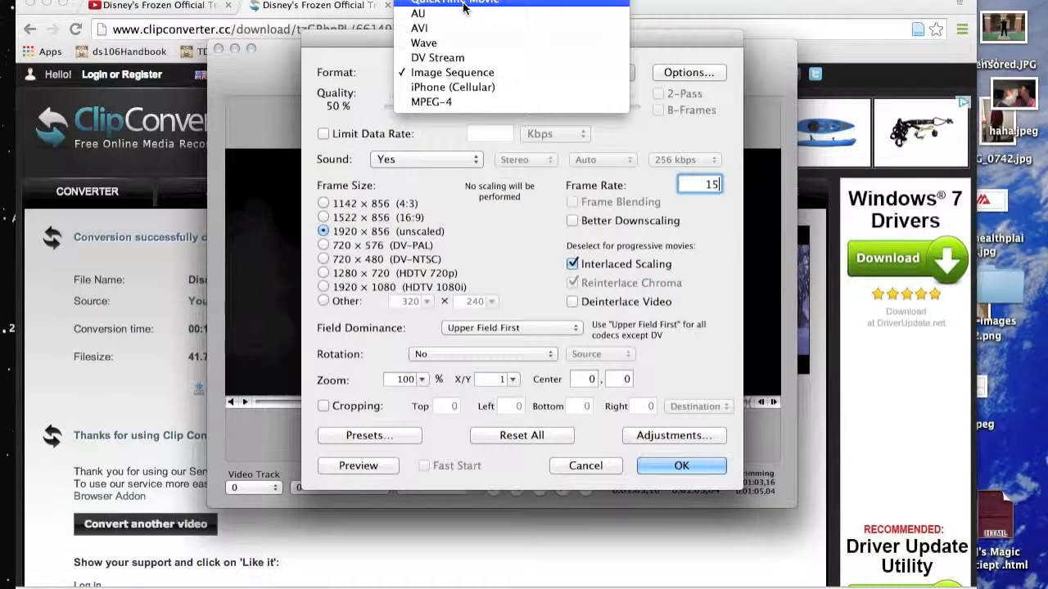
{"action": "left_click", "coordinate": [469, 72]}
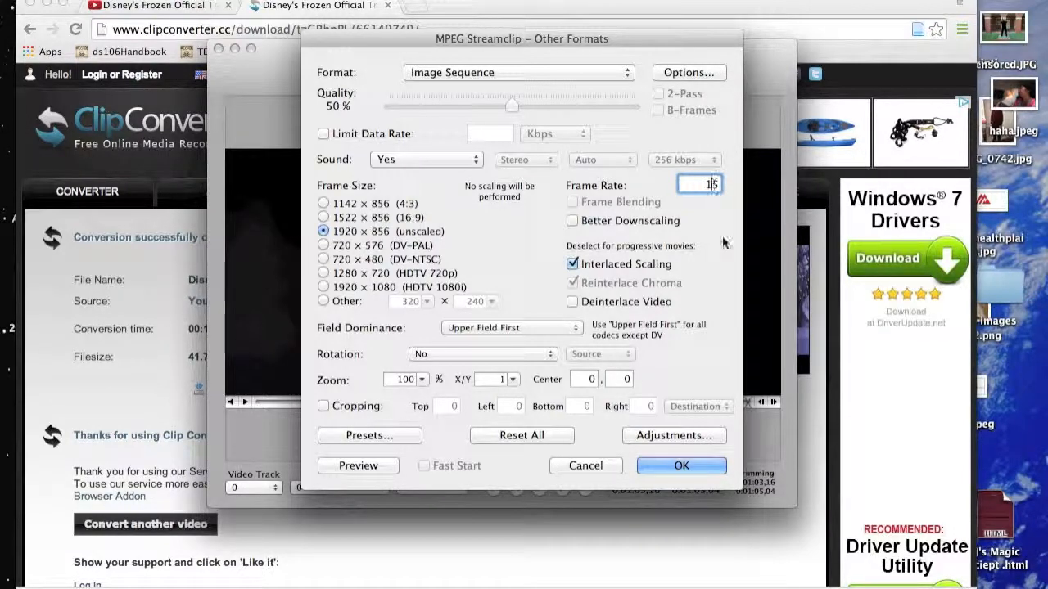
{"action": "left_click", "coordinate": [691, 463]}
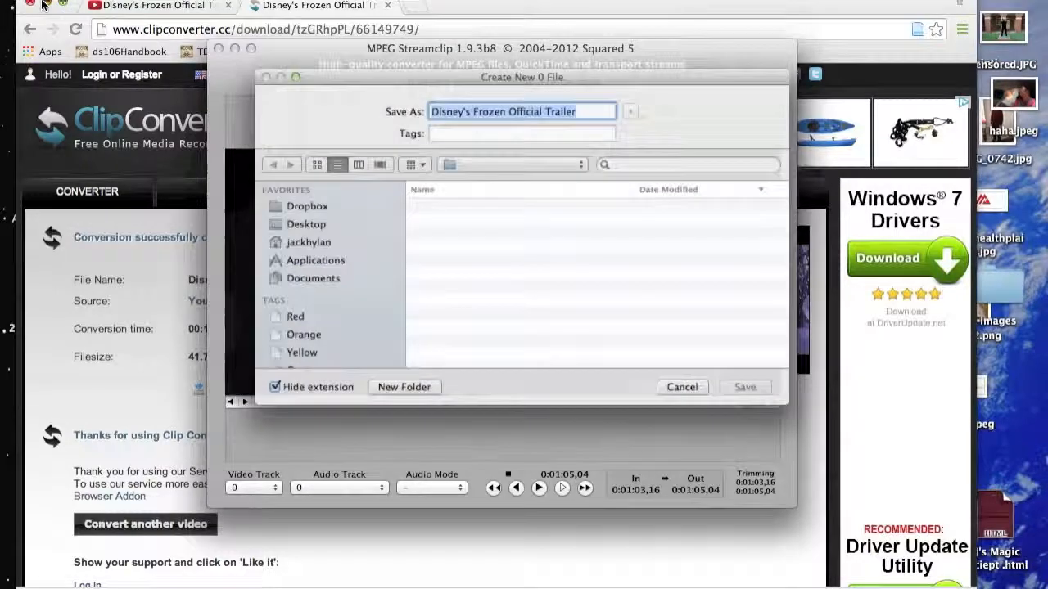
Clear the browser window and save dialog out of the way and reposition the Frozen GIF folder on the desktop.
{"action": "left_click", "coordinate": [47, 4]}
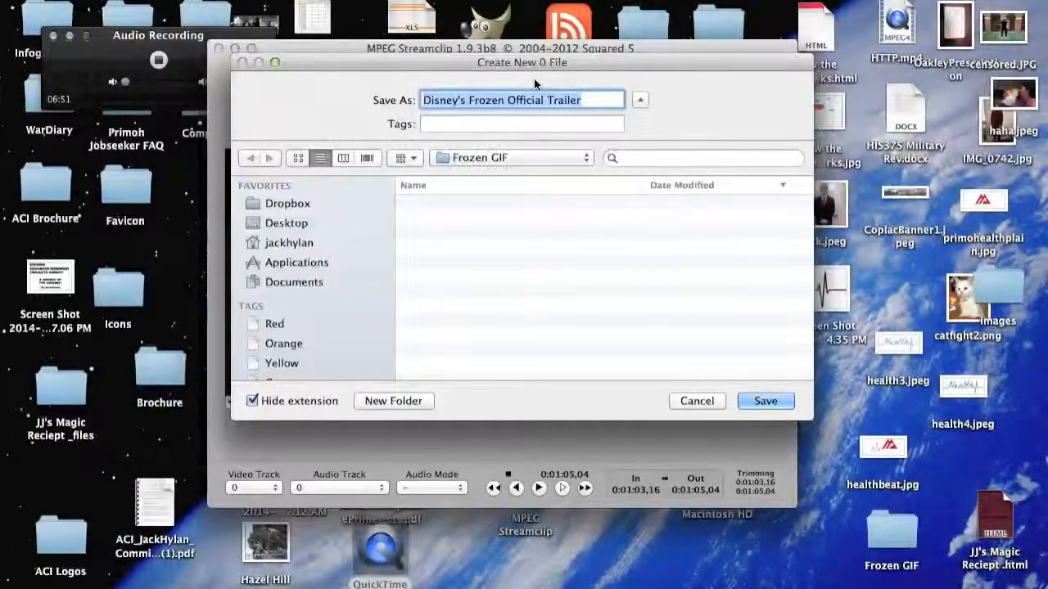
{"action": "left_click_drag", "start_coordinate": [535, 65], "coordinate": [368, 33]}
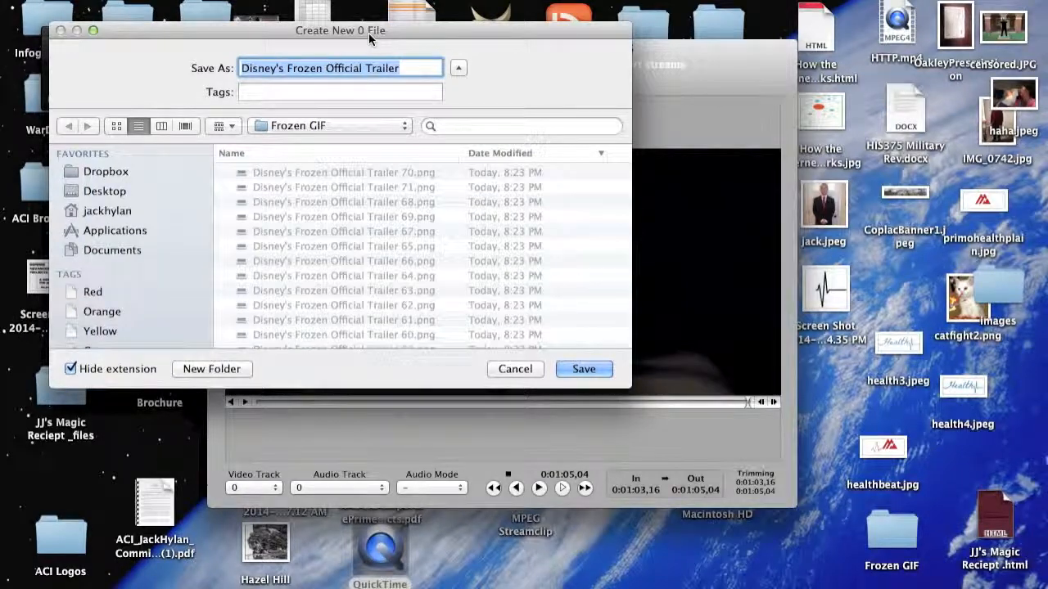
{"action": "left_click", "coordinate": [892, 536]}
{"action": "left_click_drag", "start_coordinate": [891, 533], "coordinate": [837, 536]}
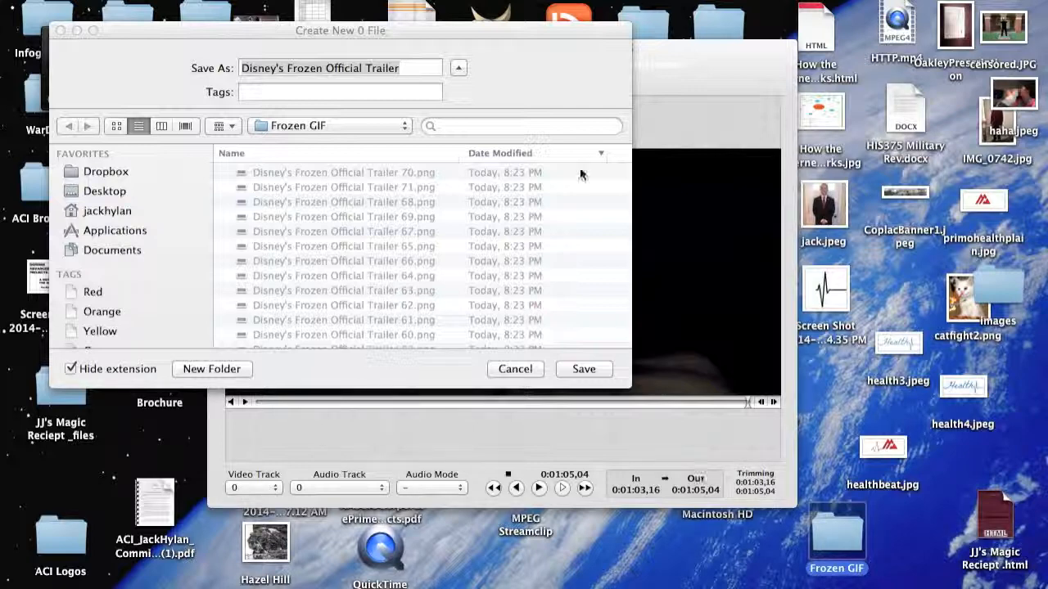
Look through the numbered PNG frames in the Frozen GIF folder and cancel the save.
{"action": "scroll", "coordinate": [536, 250], "scroll_direction": "down", "scroll_amount": 4}
{"action": "scroll", "coordinate": [537, 255], "scroll_direction": "down", "scroll_amount": 10}
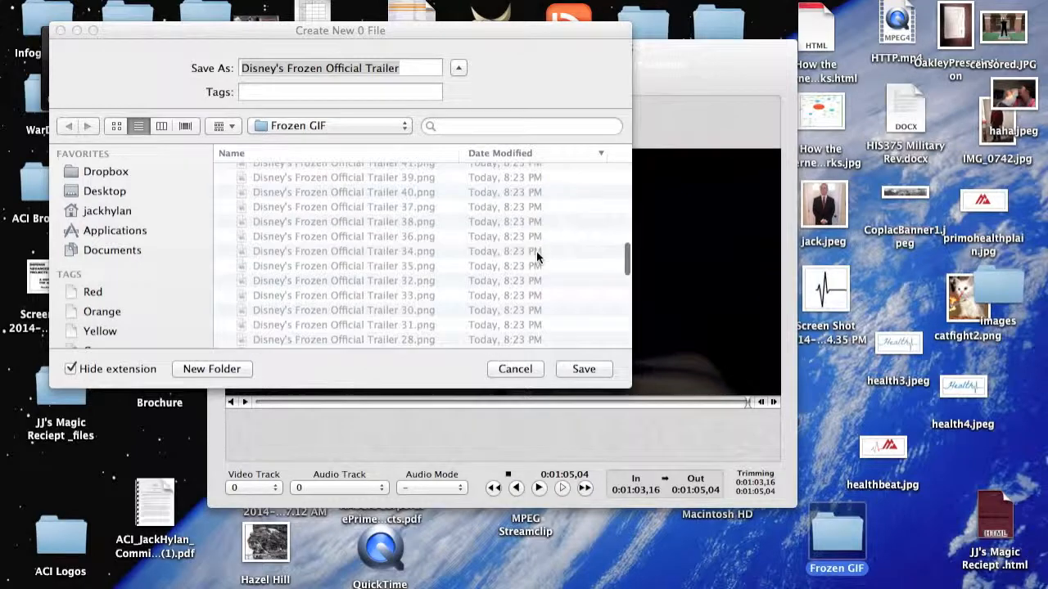
{"action": "scroll", "coordinate": [536, 250], "scroll_direction": "down", "scroll_amount": 3}
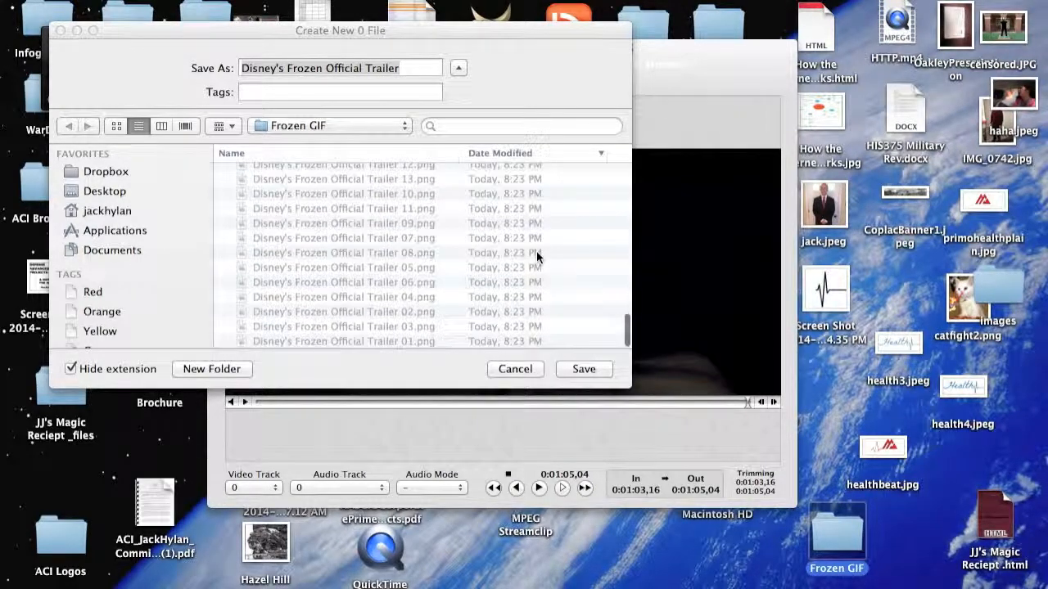
{"action": "scroll", "coordinate": [537, 252], "scroll_direction": "up", "scroll_amount": 10}
{"action": "scroll", "coordinate": [536, 251], "scroll_direction": "down", "scroll_amount": 1}
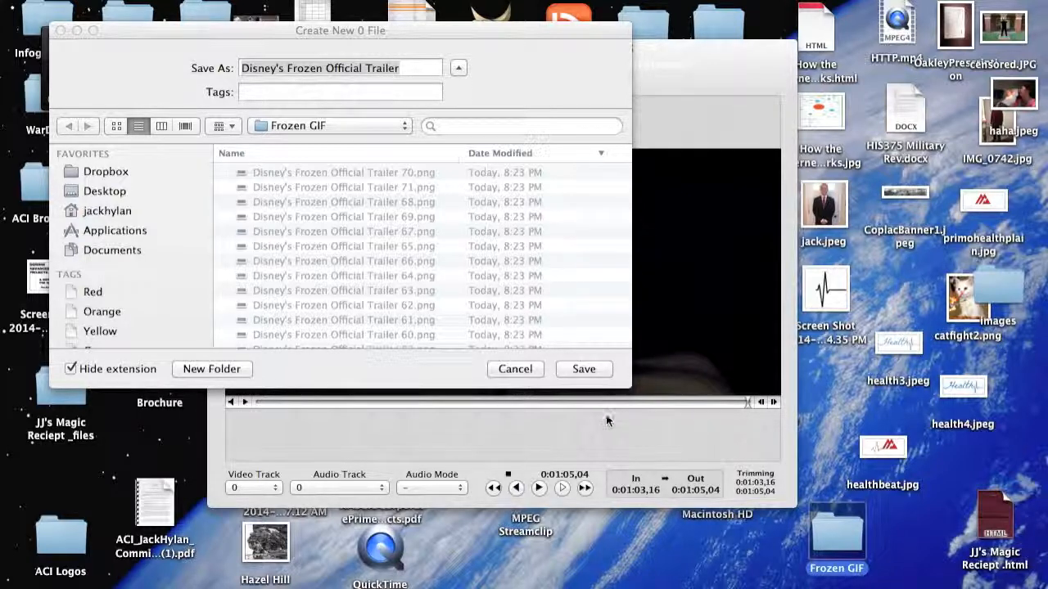
{"action": "left_click", "coordinate": [516, 369]}
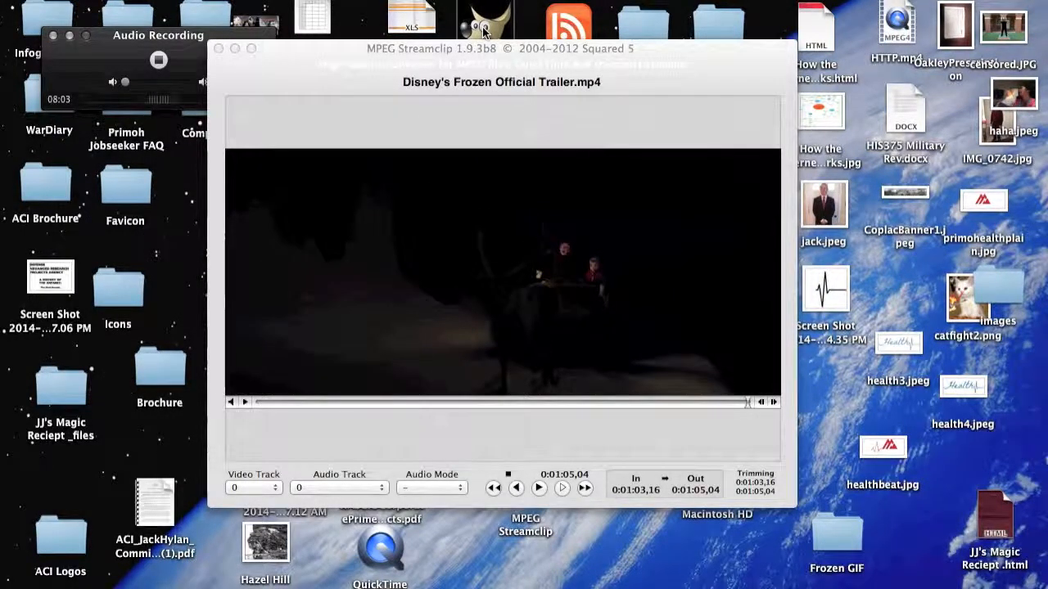
Switch to GIMP and open the frames Disney's Frozen Official Trailer 63.png through 71.png from the Frozen GIF folder as layers.
{"action": "left_click", "coordinate": [483, 32]}
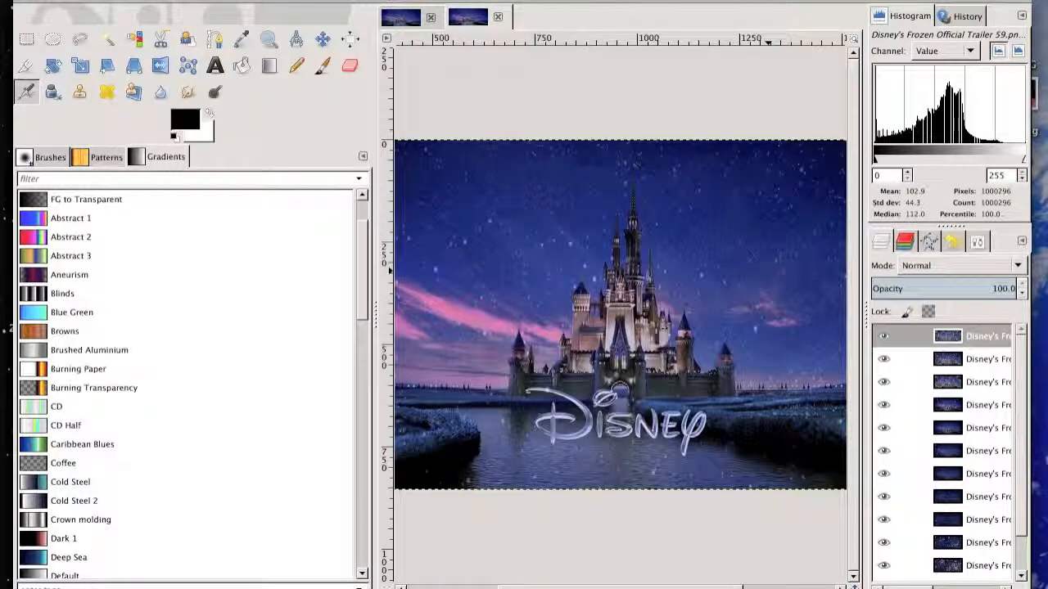
{"action": "left_click", "coordinate": [98, 0]}
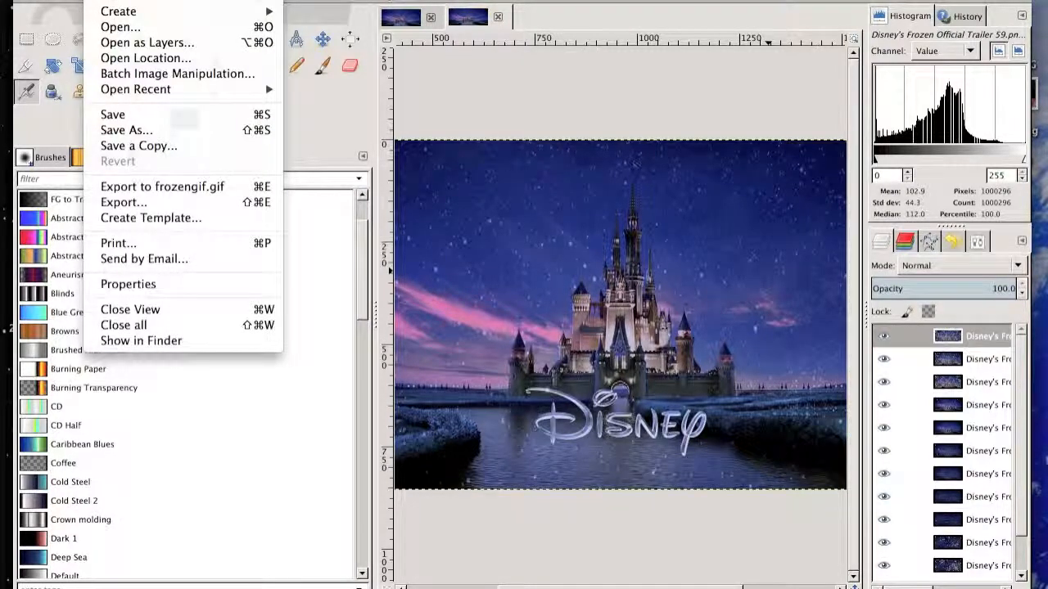
{"action": "left_click", "coordinate": [131, 42]}
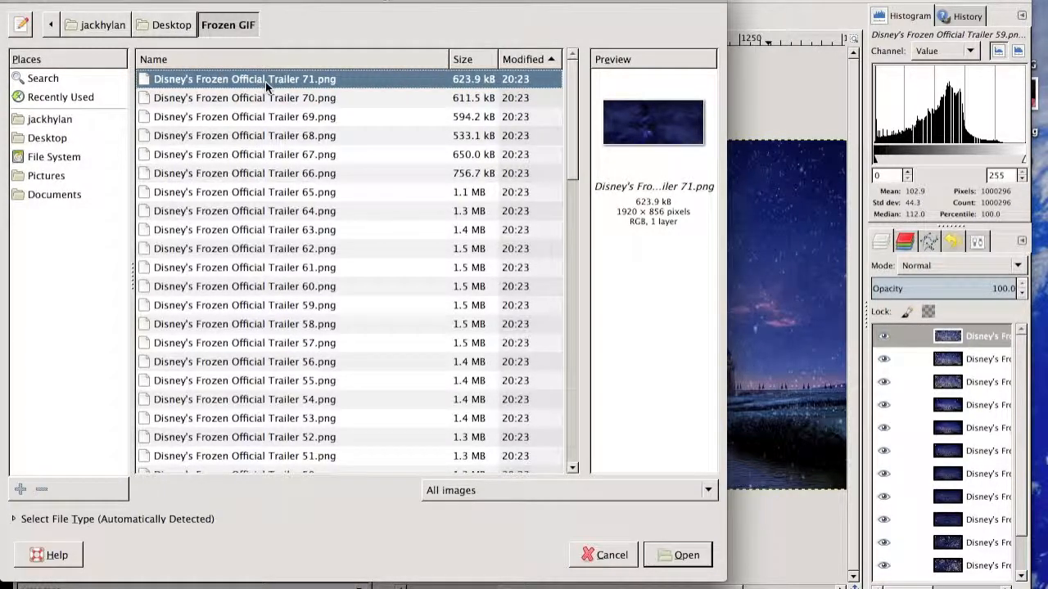
{"action": "scroll", "coordinate": [273, 119], "scroll_direction": "down", "scroll_amount": 3}
{"action": "scroll", "coordinate": [273, 120], "scroll_direction": "down", "scroll_amount": 12}
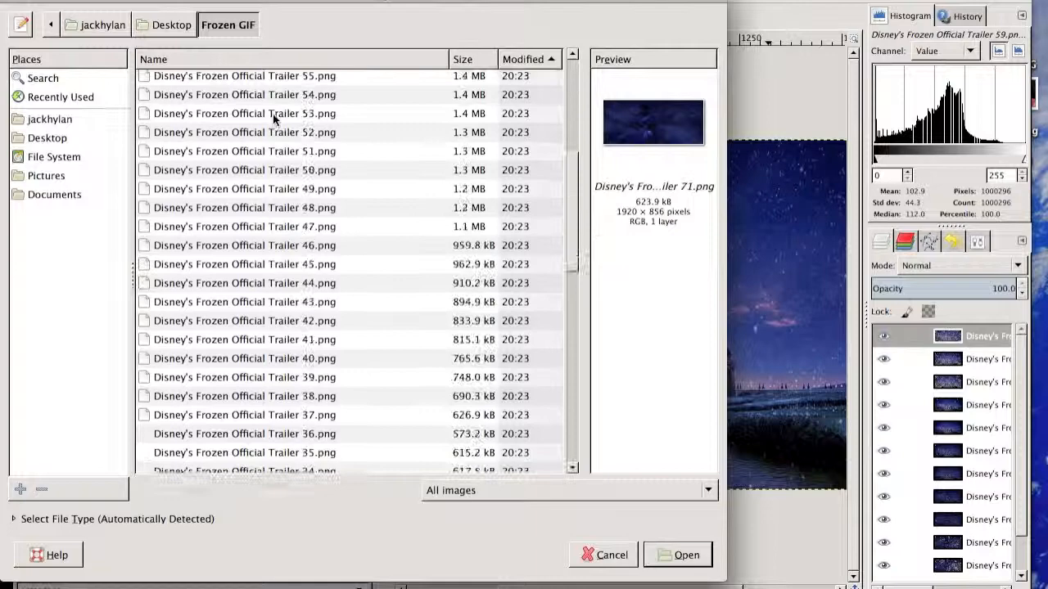
{"action": "scroll", "coordinate": [274, 119], "scroll_direction": "down", "scroll_amount": 3}
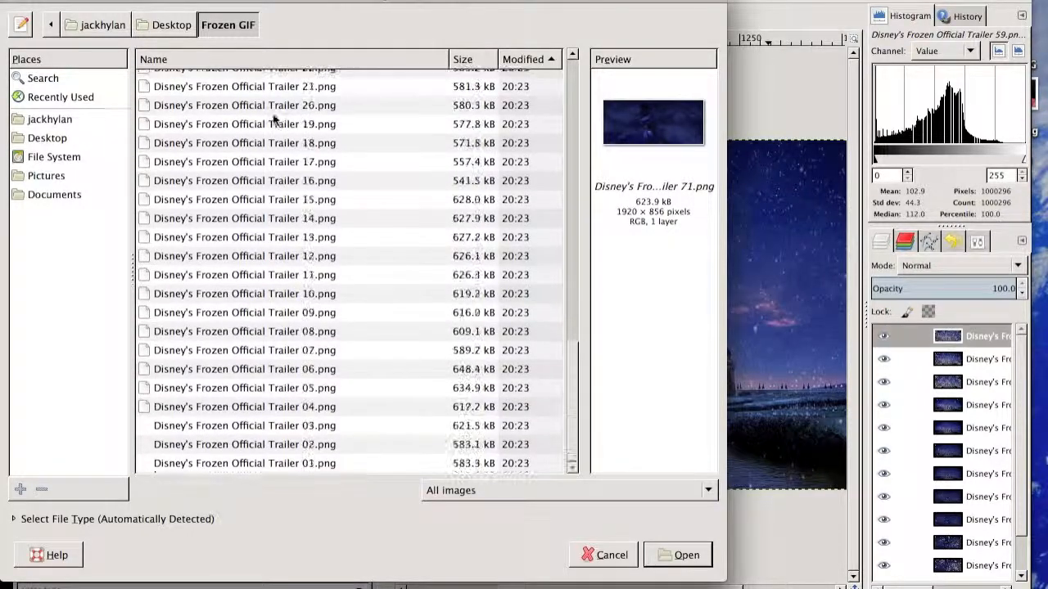
{"action": "scroll", "coordinate": [273, 119], "scroll_direction": "up", "scroll_amount": 15}
{"action": "scroll", "coordinate": [273, 120], "scroll_direction": "up", "scroll_amount": 2}
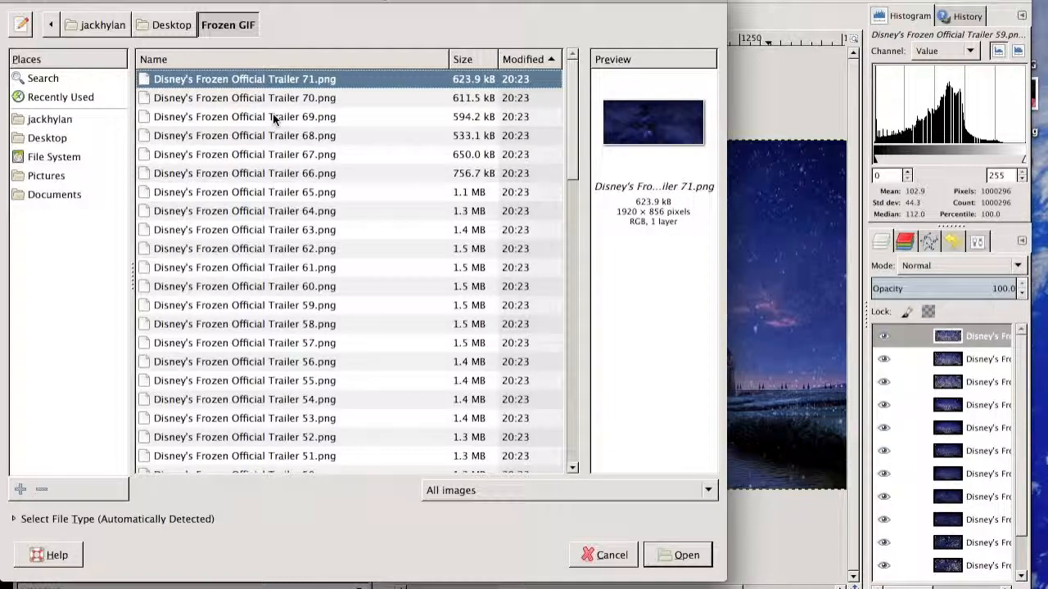
{"action": "left_click", "coordinate": [251, 230], "text": "shift"}
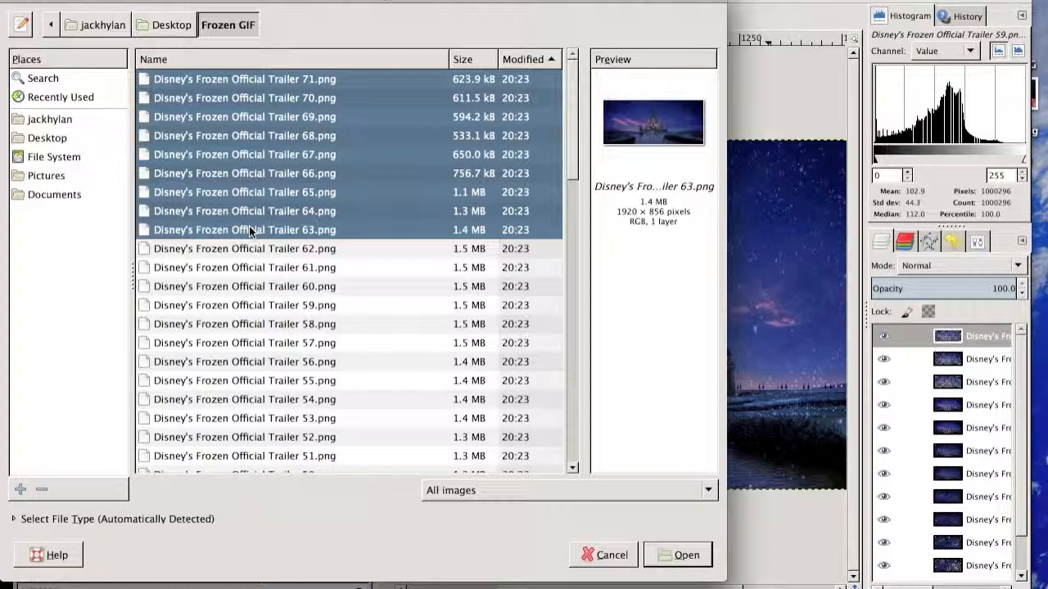
{"action": "left_click", "coordinate": [659, 553]}
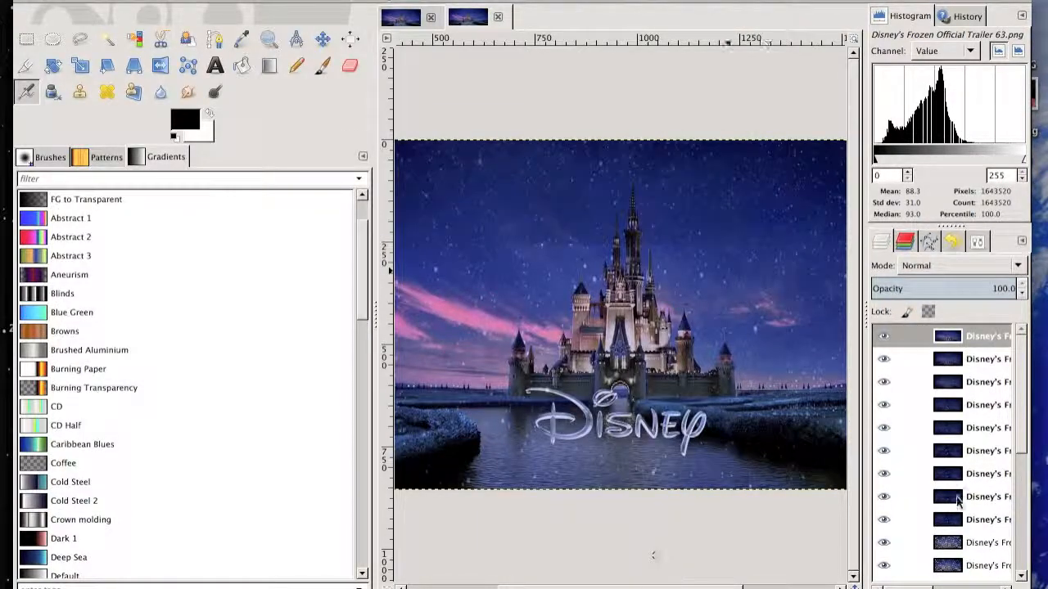
Check the stack of frame layers and apply the Optimize (for GIF) animation filter to the image.
{"action": "scroll", "coordinate": [1000, 445], "scroll_direction": "down", "scroll_amount": 1}
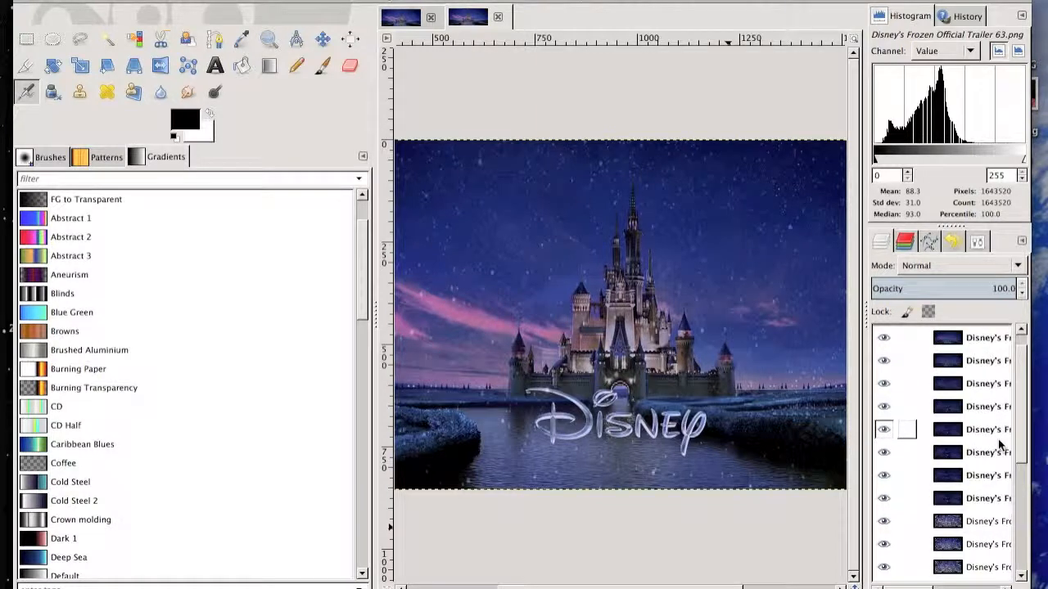
{"action": "scroll", "coordinate": [999, 444], "scroll_direction": "up", "scroll_amount": 1}
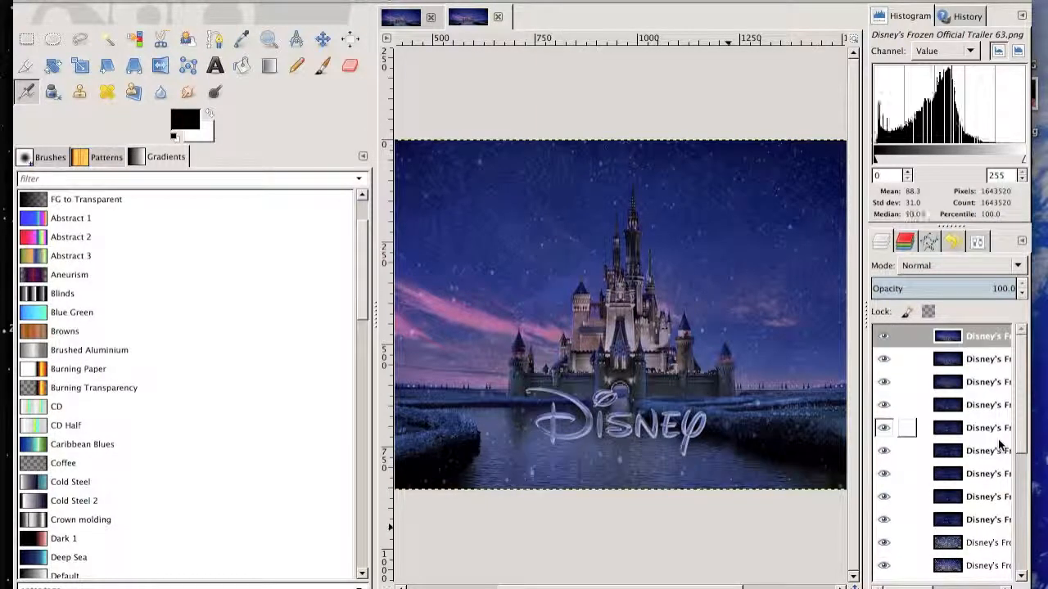
{"action": "scroll", "coordinate": [998, 439], "scroll_direction": "down", "scroll_amount": 1}
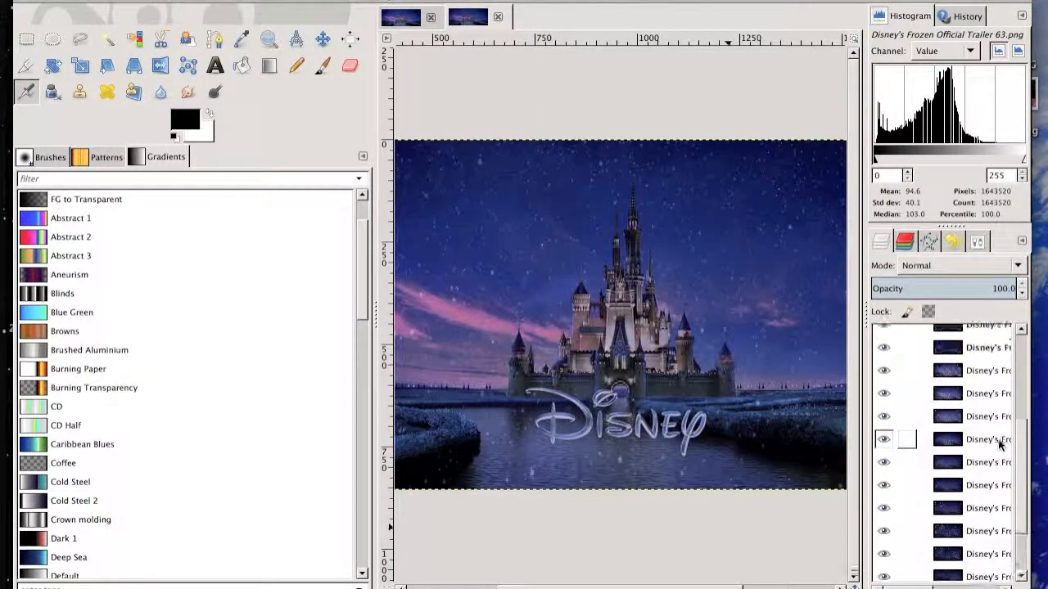
{"action": "scroll", "coordinate": [998, 442], "scroll_direction": "up", "scroll_amount": 1}
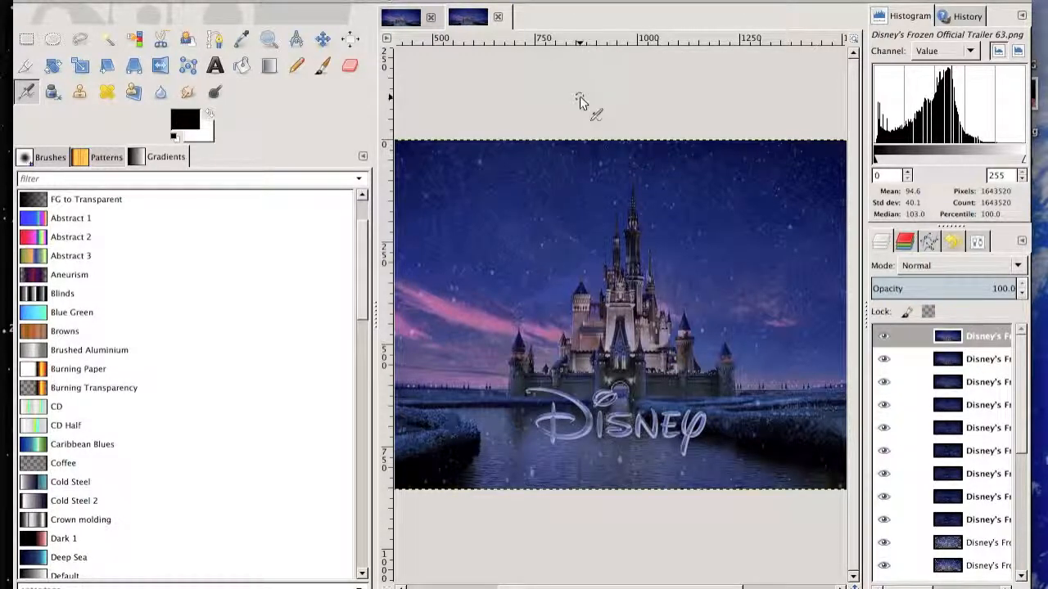
{"action": "left_click", "coordinate": [452, 1]}
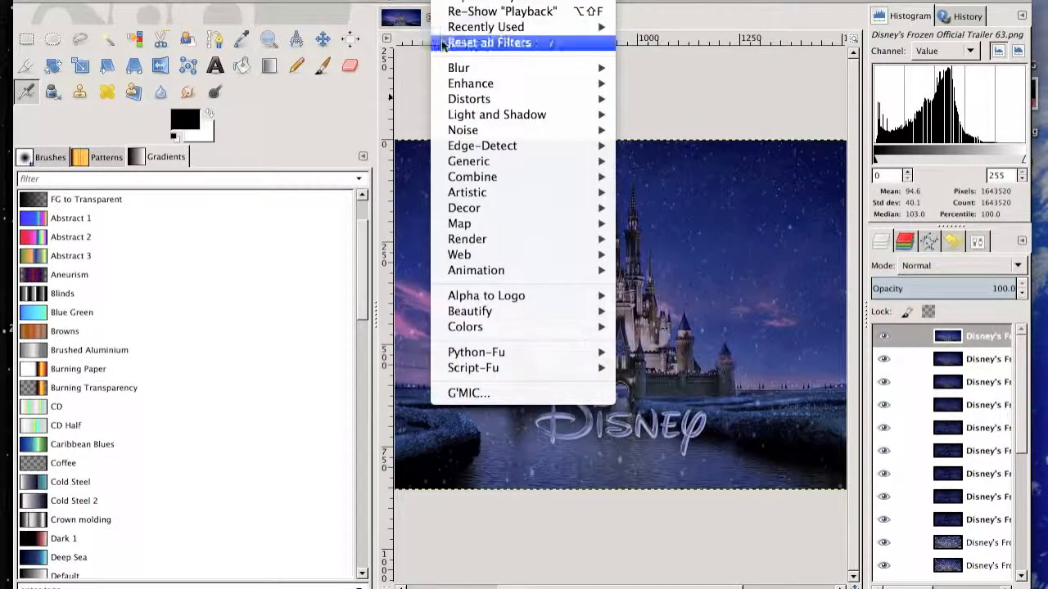
{"action": "mouse_move", "coordinate": [513, 270]}
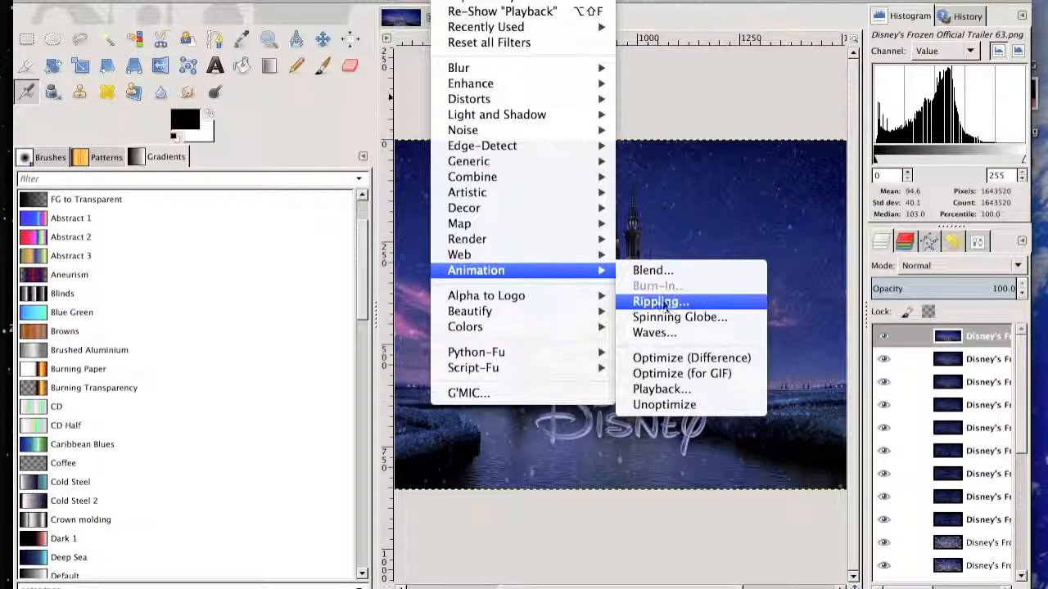
{"action": "left_click", "coordinate": [665, 375]}
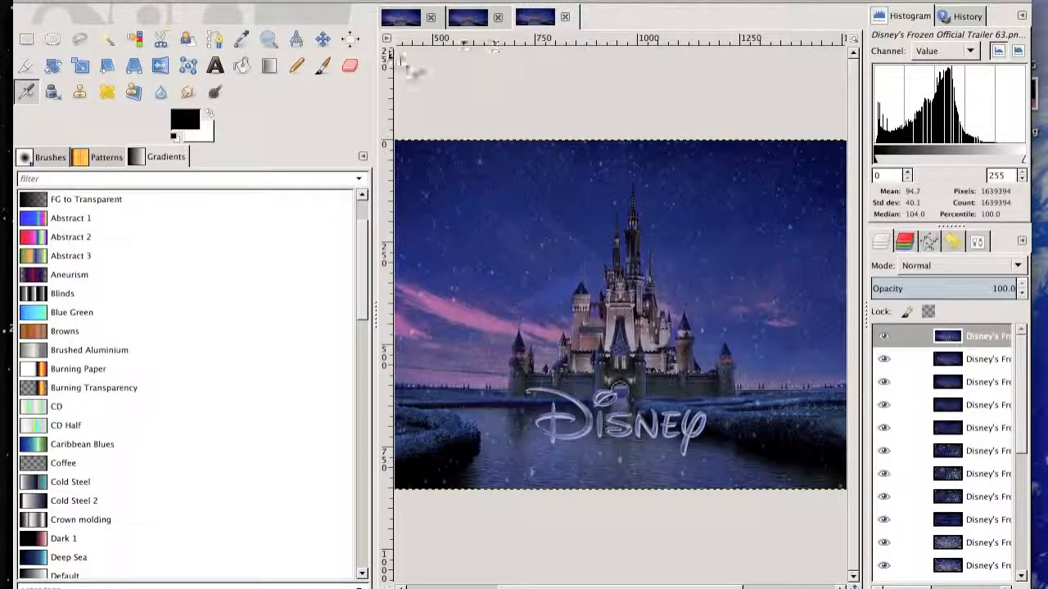
Export the optimized image to the Desktop as frozen2.gif, as an endlessly looping animation with a 100 millisecond frame delay.
{"action": "left_click", "coordinate": [98, 0]}
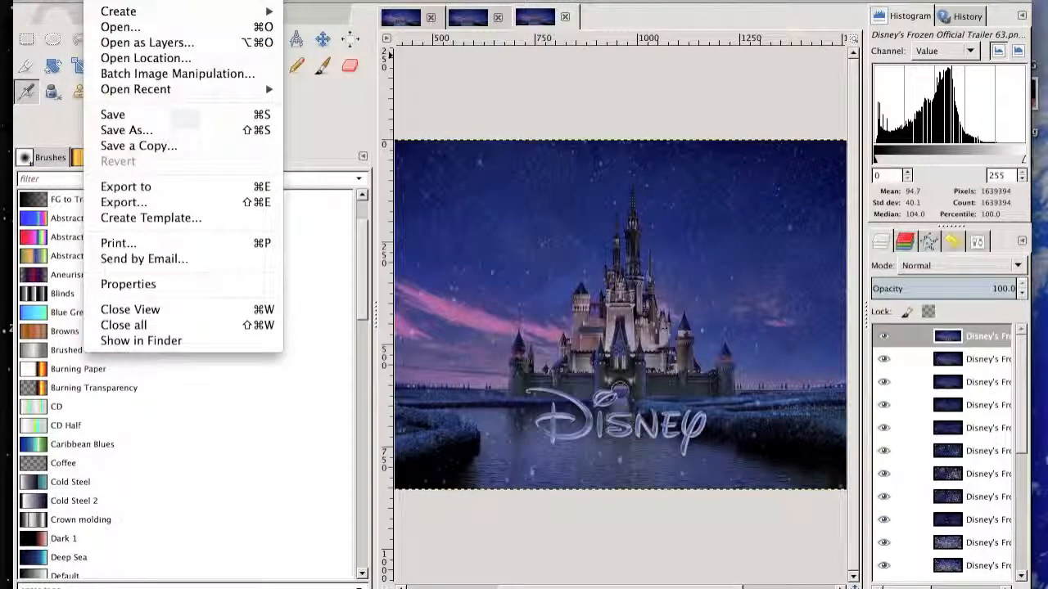
{"action": "mouse_move", "coordinate": [459, 0]}
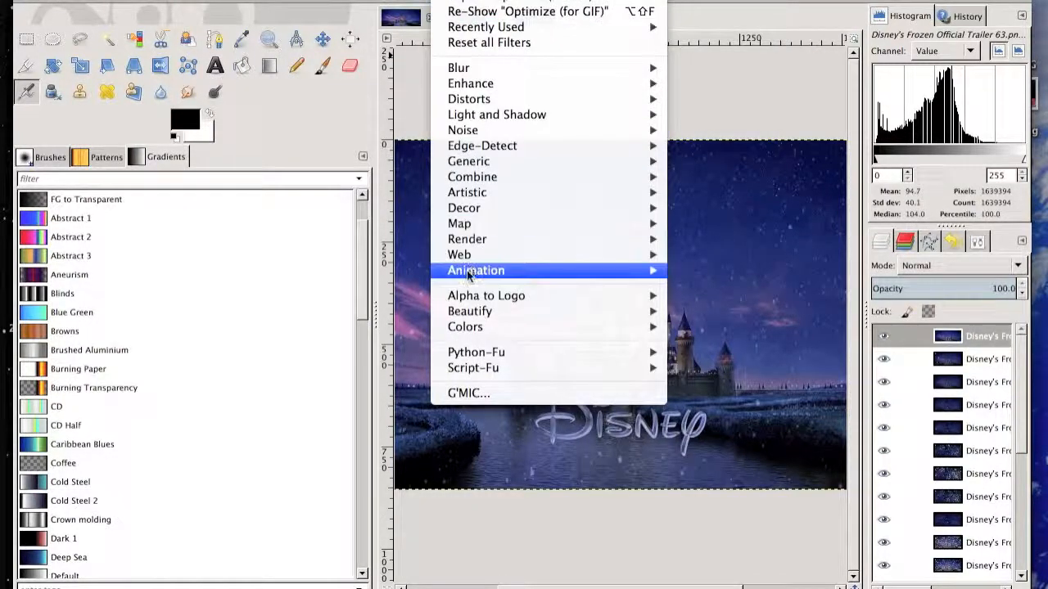
{"action": "mouse_move", "coordinate": [466, 270]}
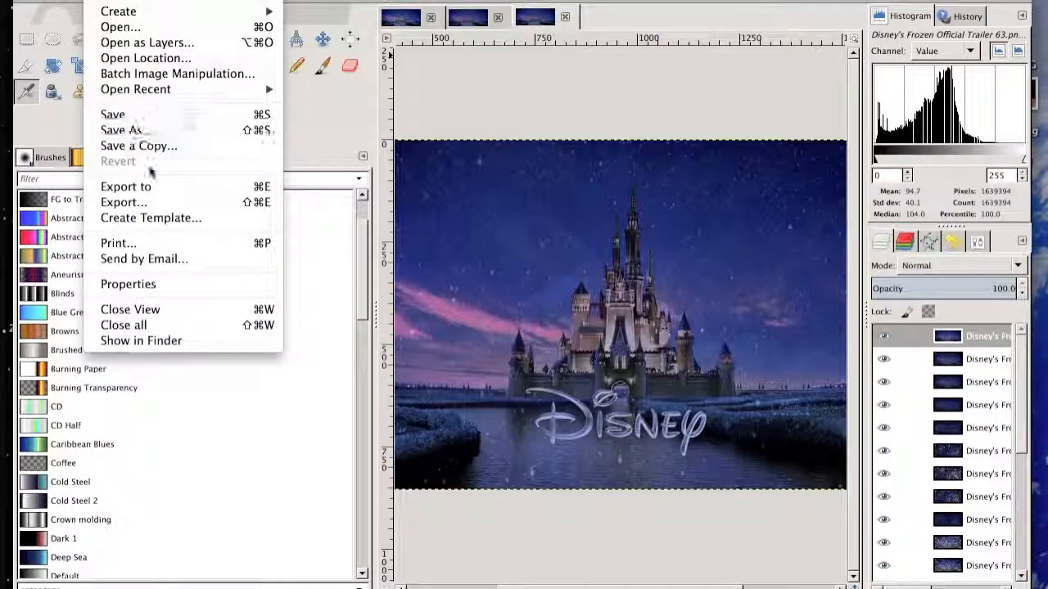
{"action": "left_click", "coordinate": [133, 201]}
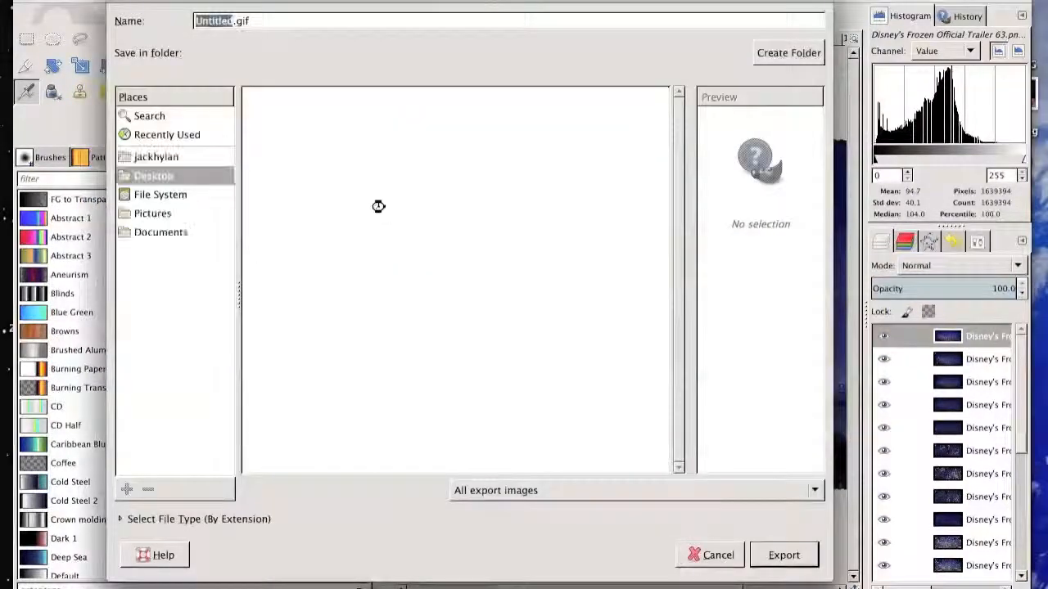
{"action": "type", "text": "frp"}
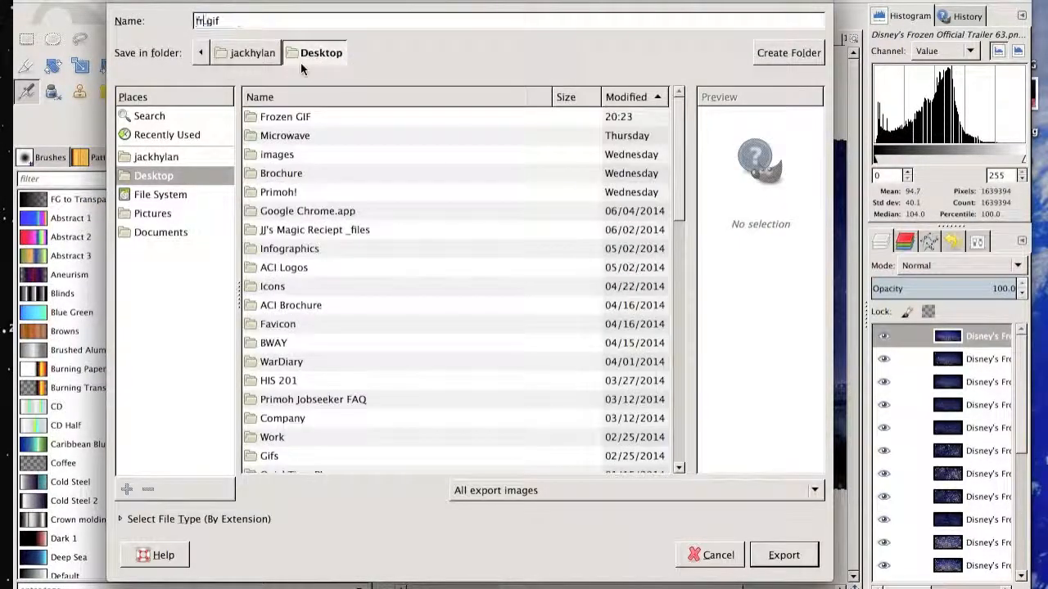
{"action": "key", "text": "BackSpace"}
{"action": "type", "text": "ozen"}
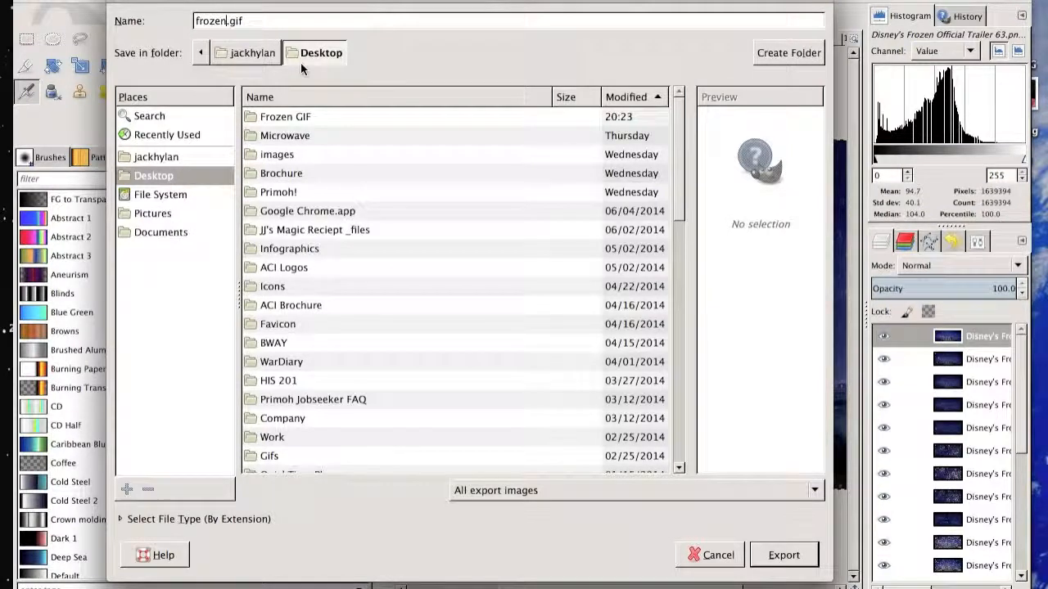
{"action": "type", "text": "2"}
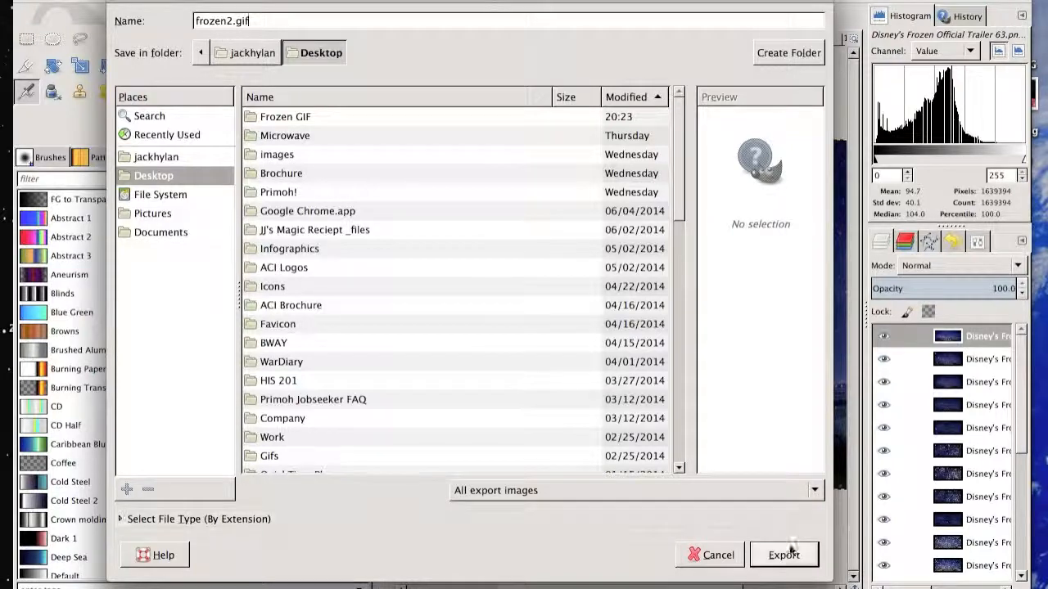
{"action": "left_click", "coordinate": [793, 556]}
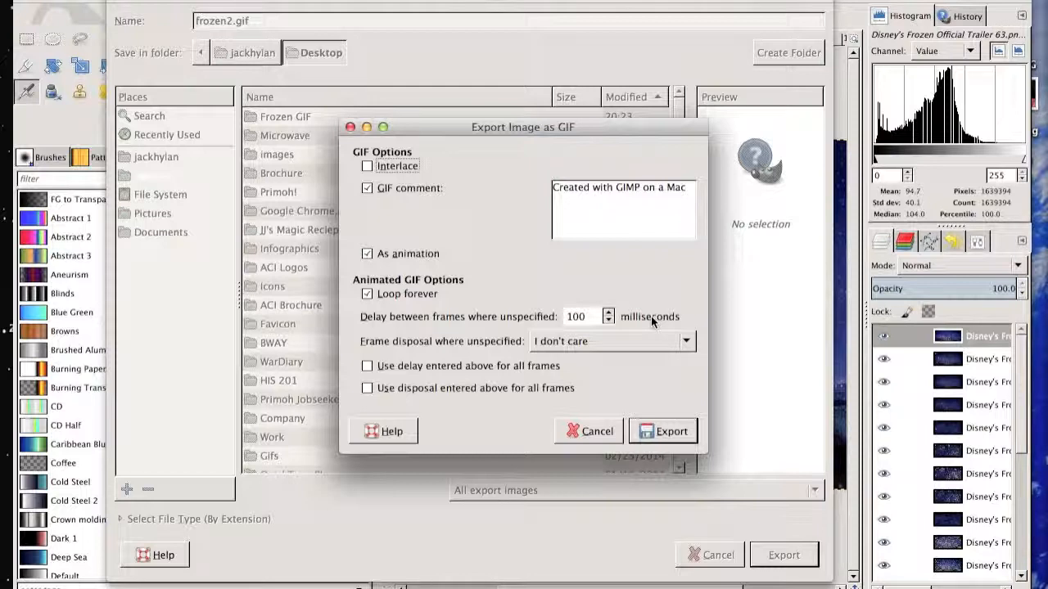
{"action": "left_click", "coordinate": [652, 426]}
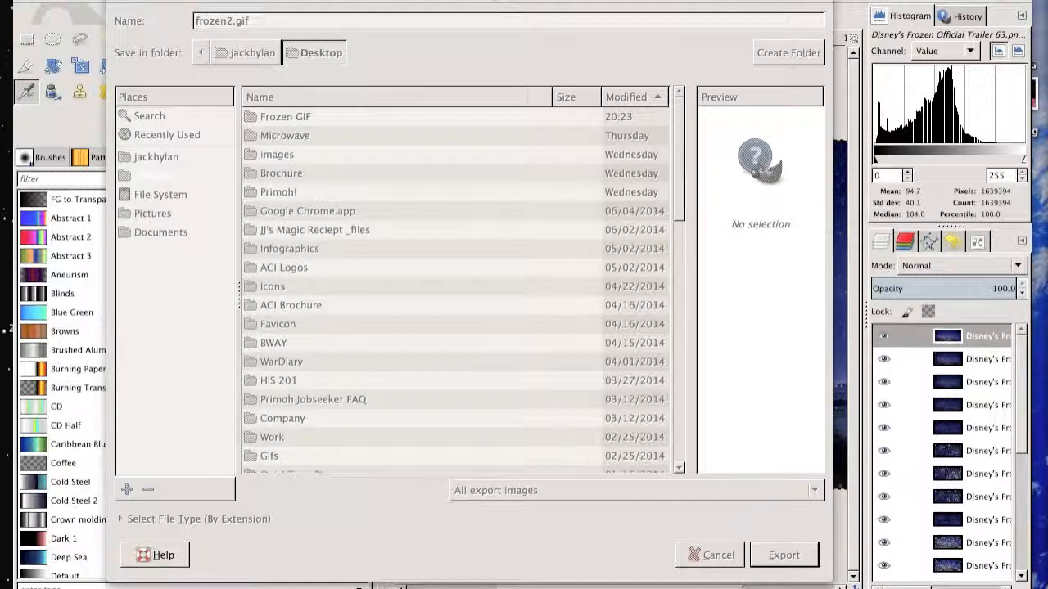
Move the export dialog and GIMP window out of the way and minimize MPEG Streamclip to uncover the desktop.
{"action": "left_click_drag", "start_coordinate": [576, 1], "coordinate": [518, 18]}
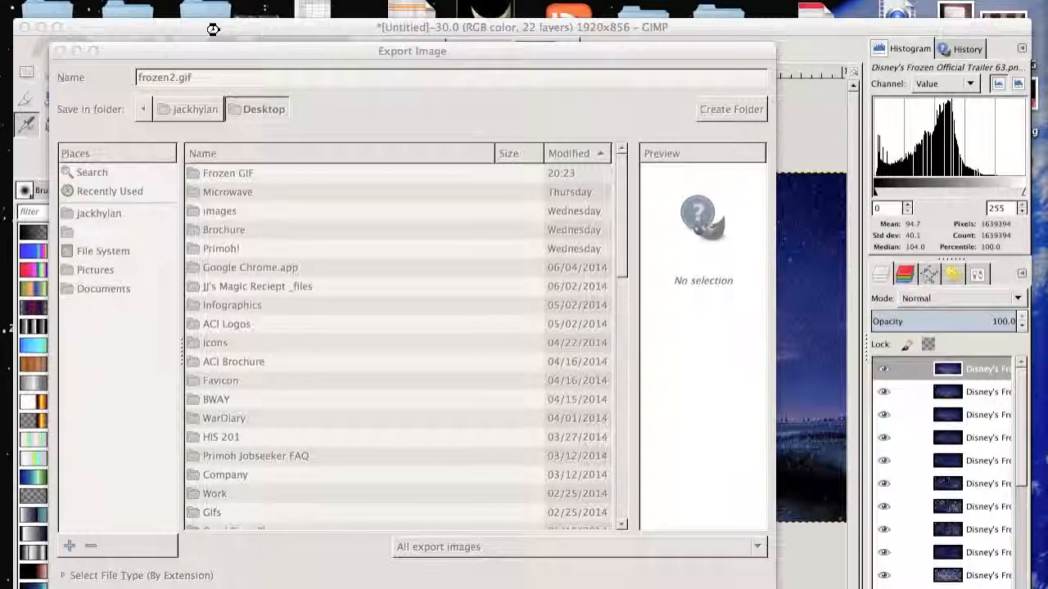
{"action": "left_click_drag", "start_coordinate": [212, 28], "coordinate": [231, 307]}
{"action": "left_click", "coordinate": [241, 49]}
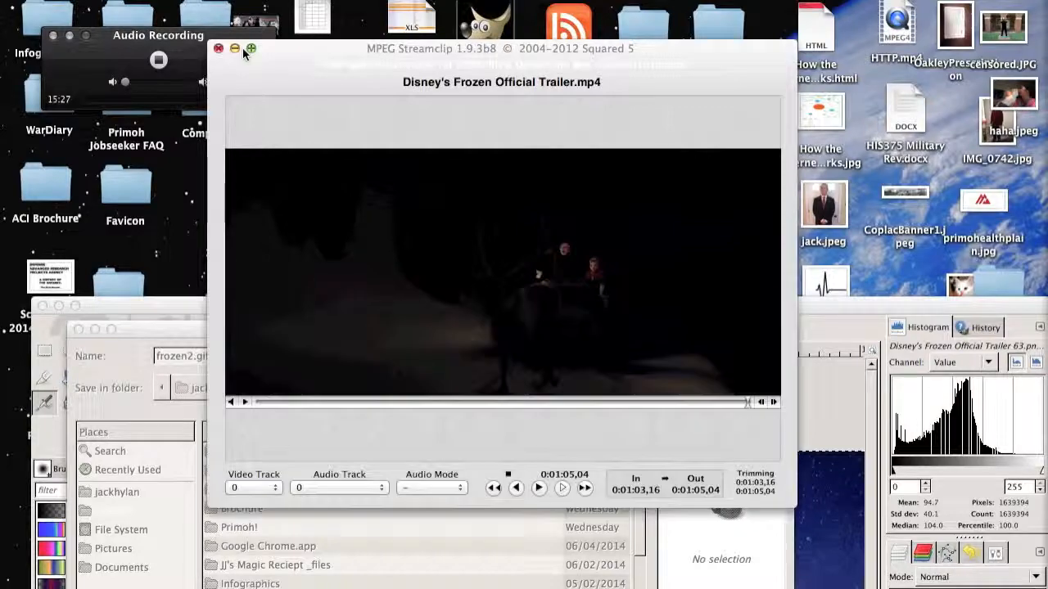
{"action": "left_click", "coordinate": [238, 49]}
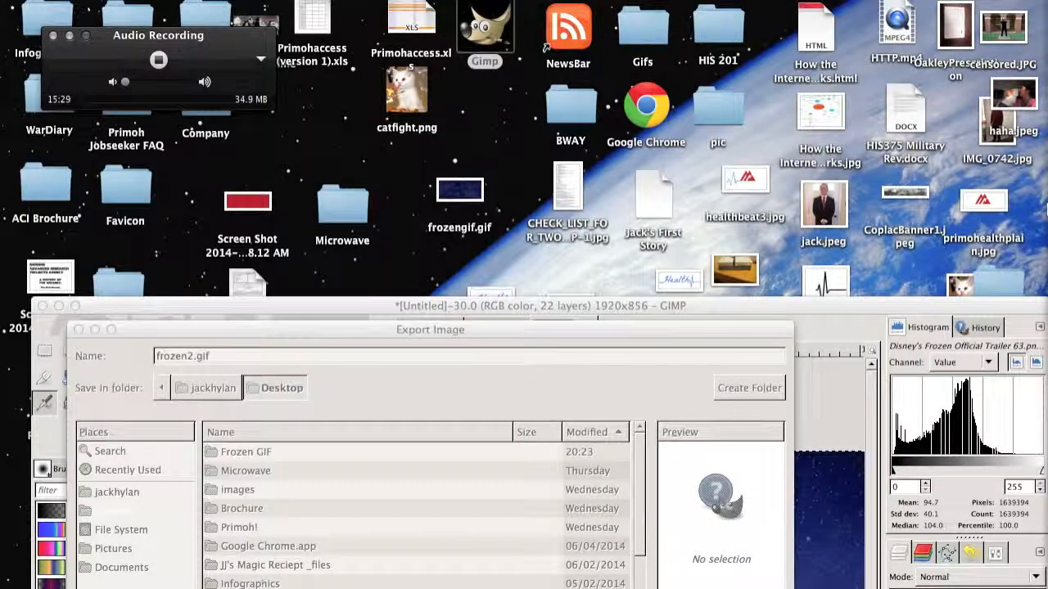
{"action": "left_click_drag", "start_coordinate": [856, 304], "coordinate": [850, 565]}
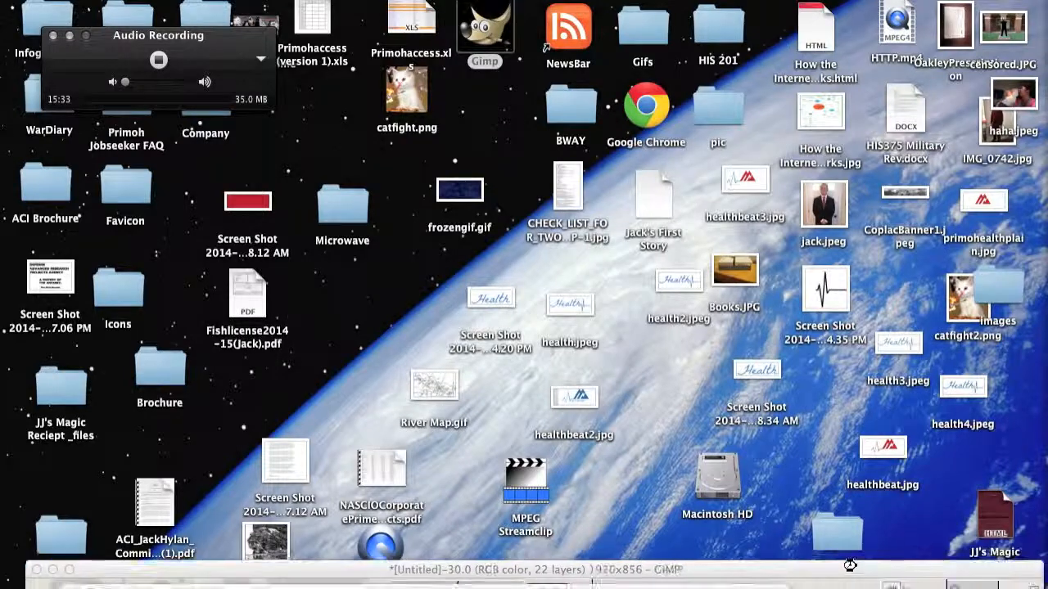
Preview the animation of frozengif.gif on the desktop with Quick Look and close the preview.
{"action": "left_click", "coordinate": [473, 204]}
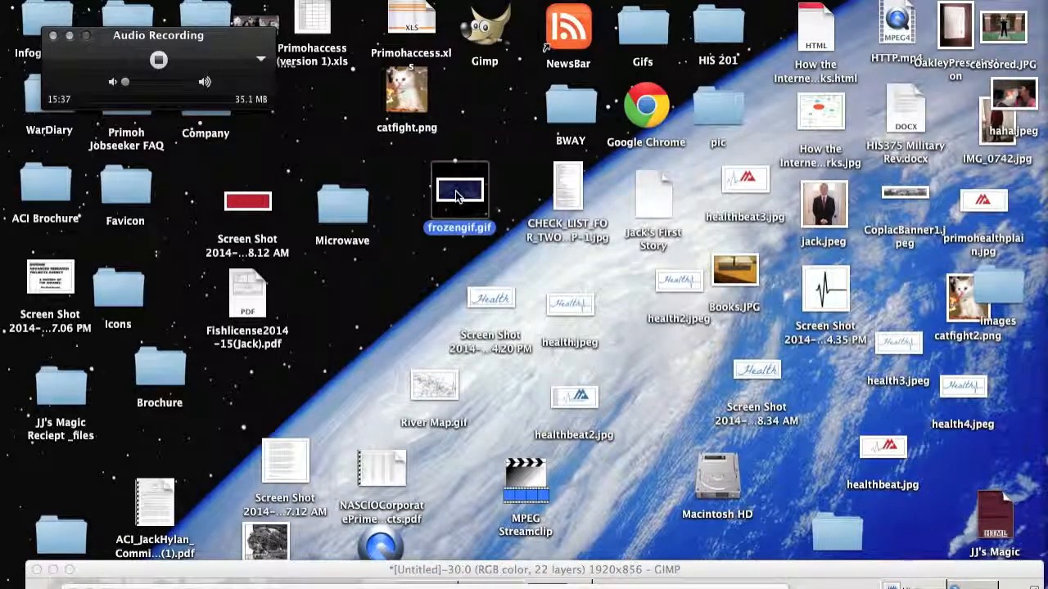
{"action": "right_click", "coordinate": [457, 196]}
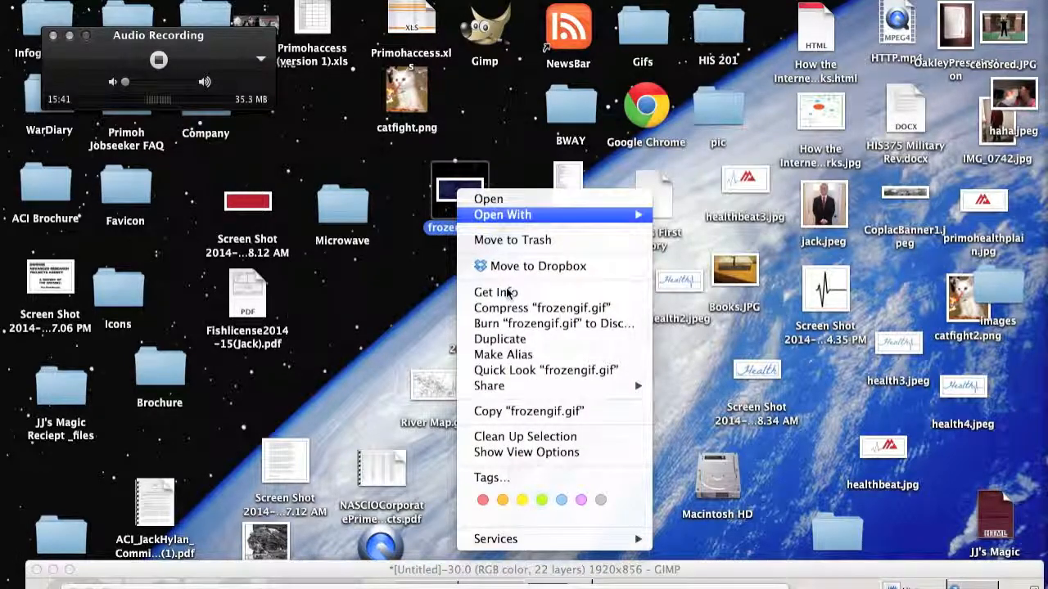
{"action": "left_click", "coordinate": [530, 372]}
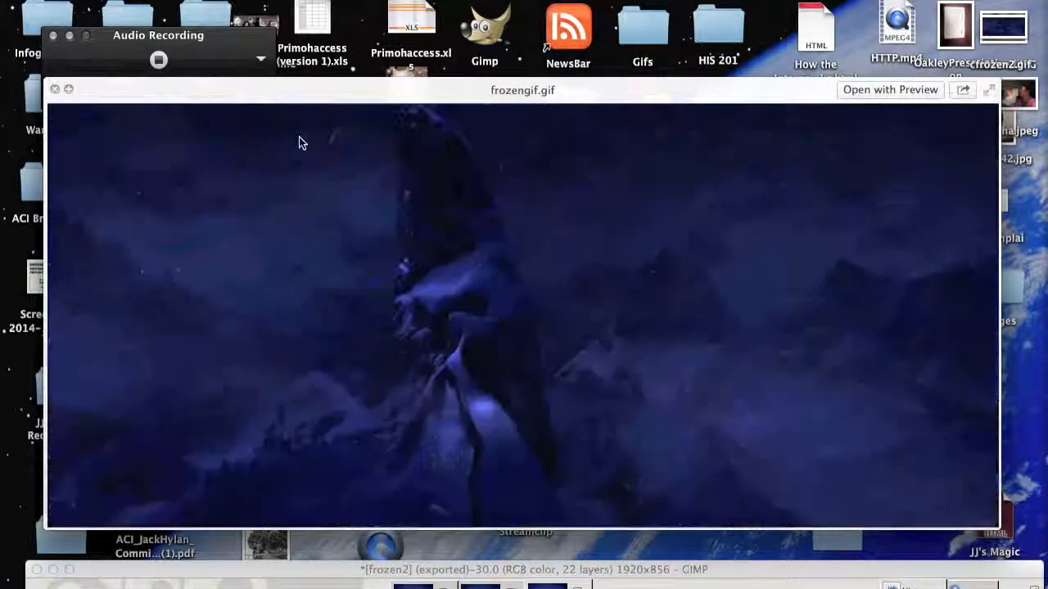
{"action": "key", "text": "space"}
{"action": "mouse_move", "coordinate": [216, 93]}
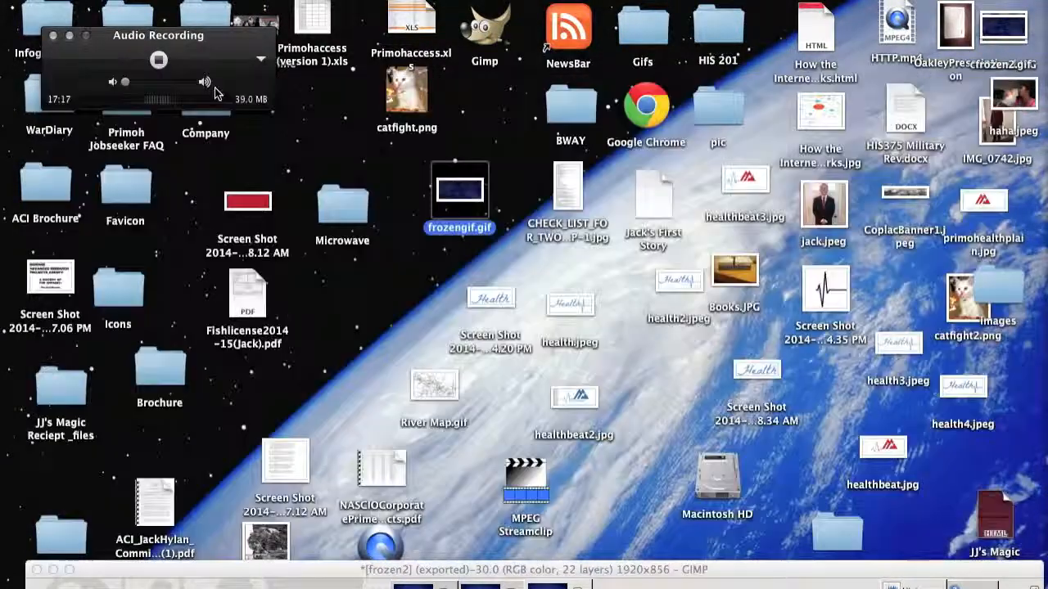
{"action": "left_click", "coordinate": [159, 60]}
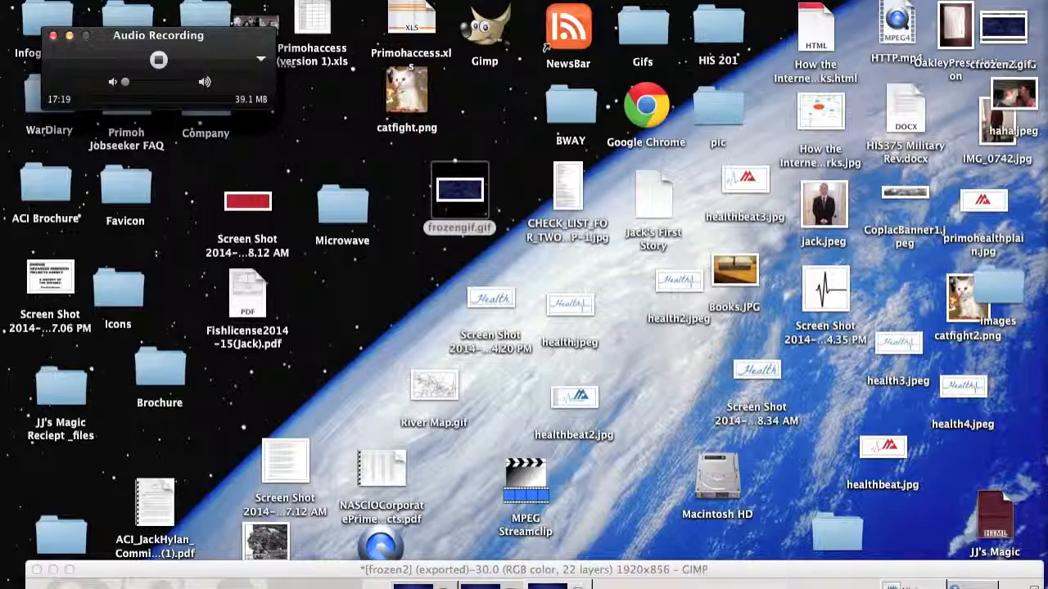